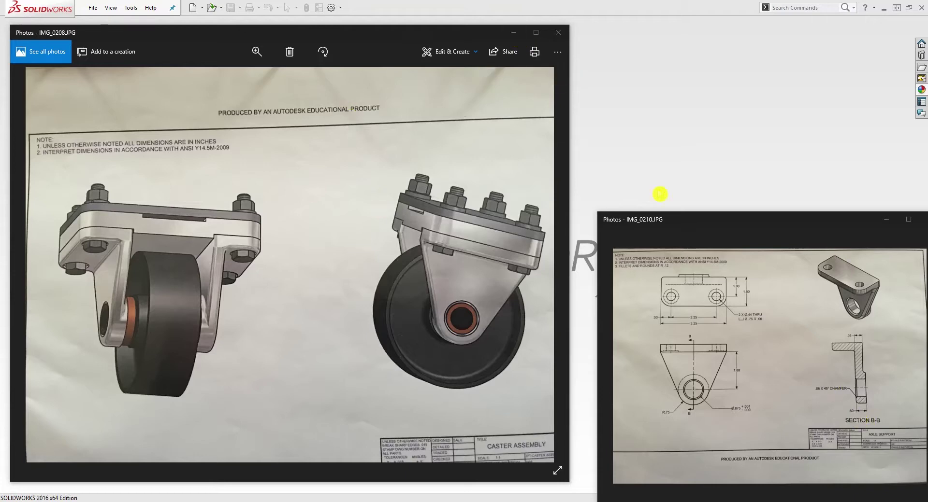
- Minimize the caster photo and create a new part document
left_click(514, 34)
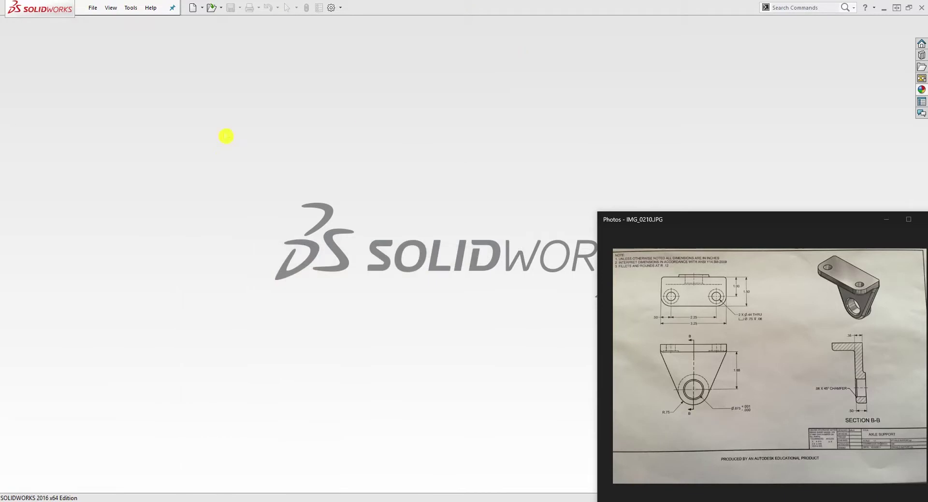
left_click(192, 9)
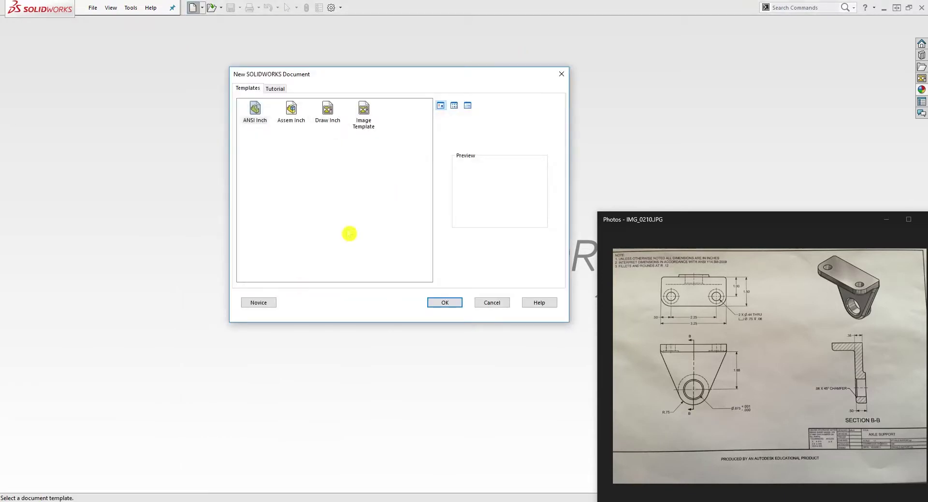
left_click(444, 306)
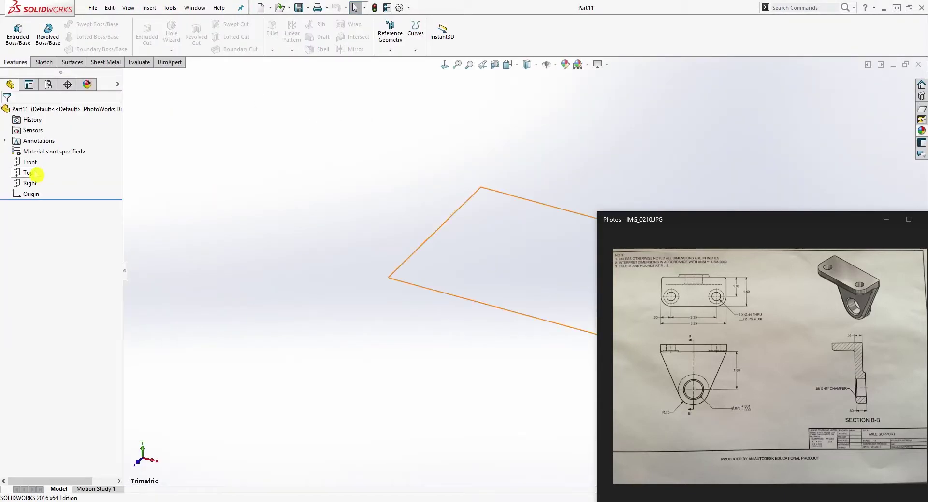
- Select the Front plane and bring up the sketching tools
left_click(35, 166)
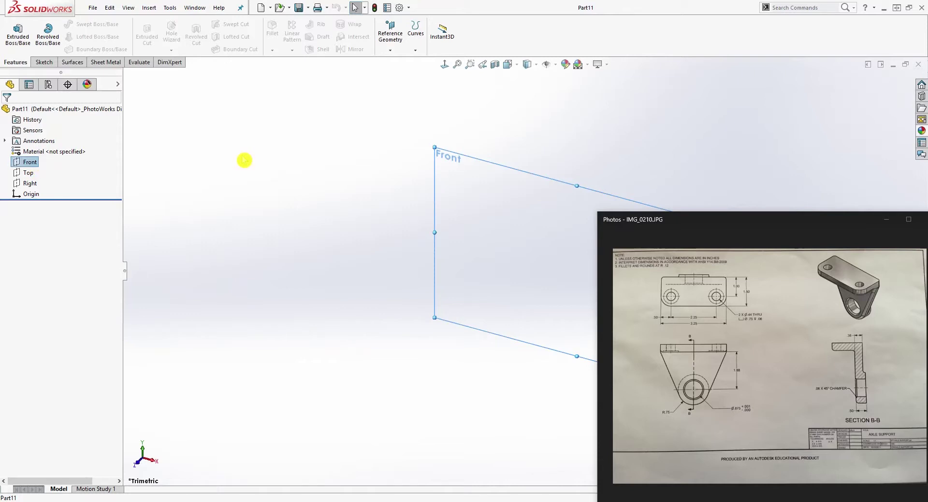
left_click(42, 61)
scroll(817, 160, "down", 5)
scroll(604, 160, "up", 5)
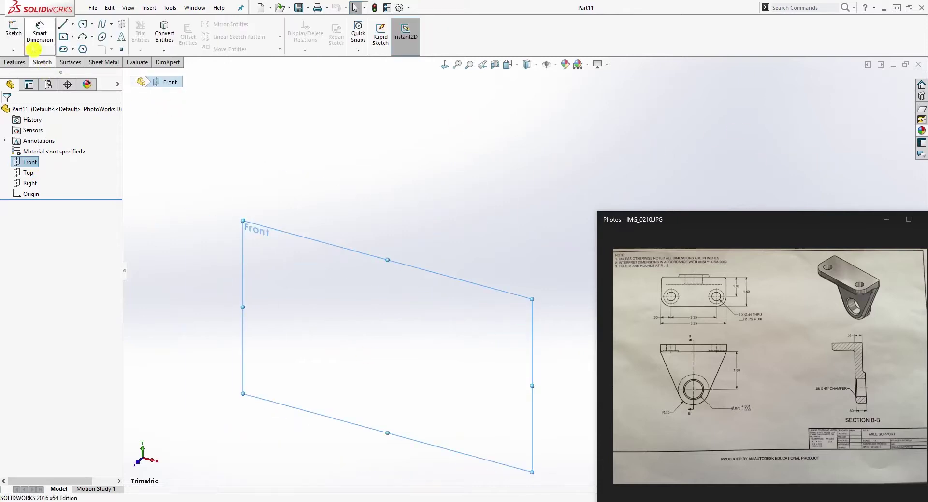
- Start a sketch on the Front plane and draw a circle centred on the origin
left_click(13, 31)
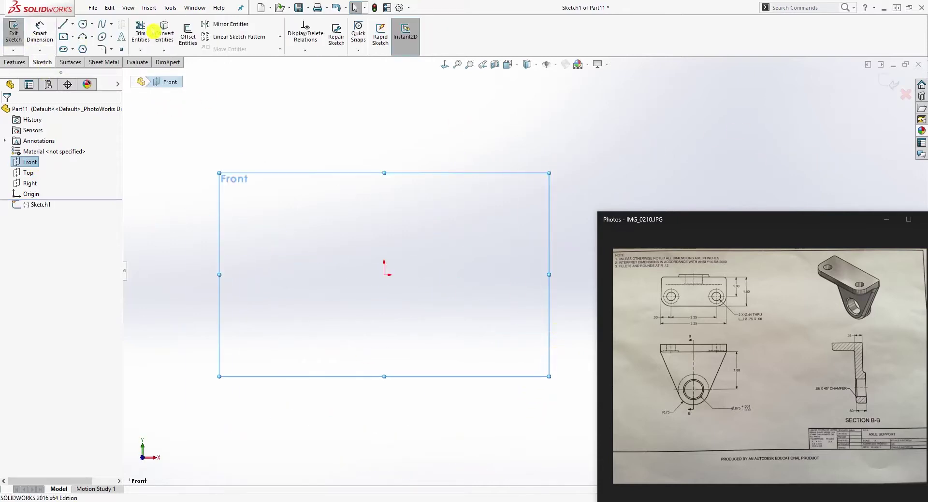
left_click(83, 23)
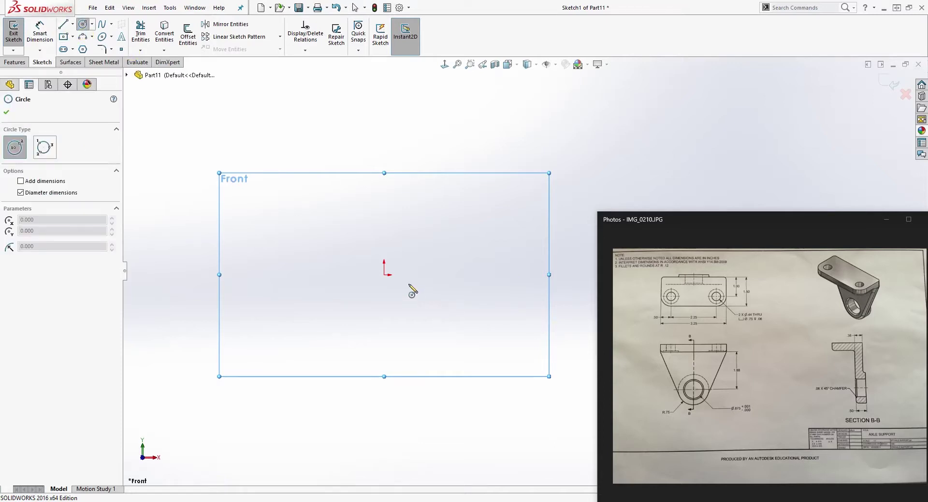
mouse_move(384, 276)
left_mouse_down()
mouse_move(442, 243)
mouse_move(445, 230)
left_mouse_up()
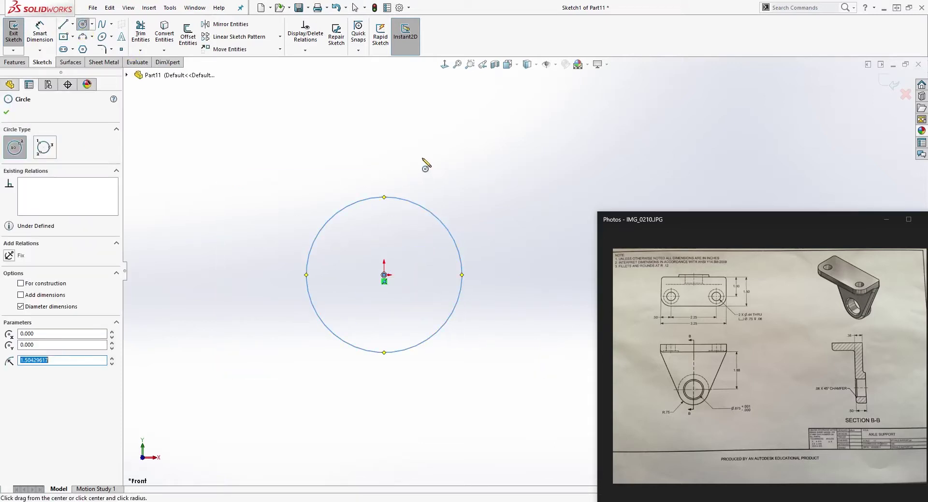
key("Escape")
scroll(498, 155, "up", 2)
- Draw a vertical line up from the circle's centre and a horizontal line above it
key("l")
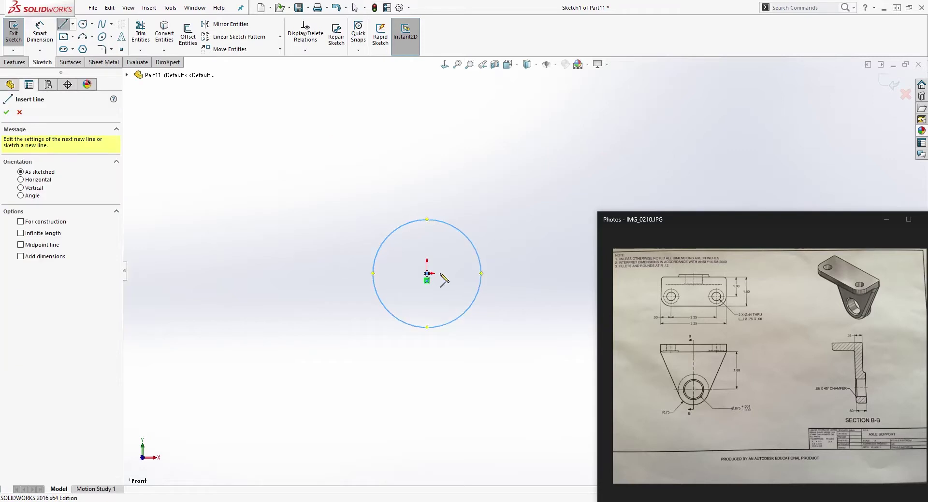
left_click_drag(426, 273, 427, 101)
key("Escape")
scroll(503, 184, "up", 2)
scroll(525, 167, "down", 2)
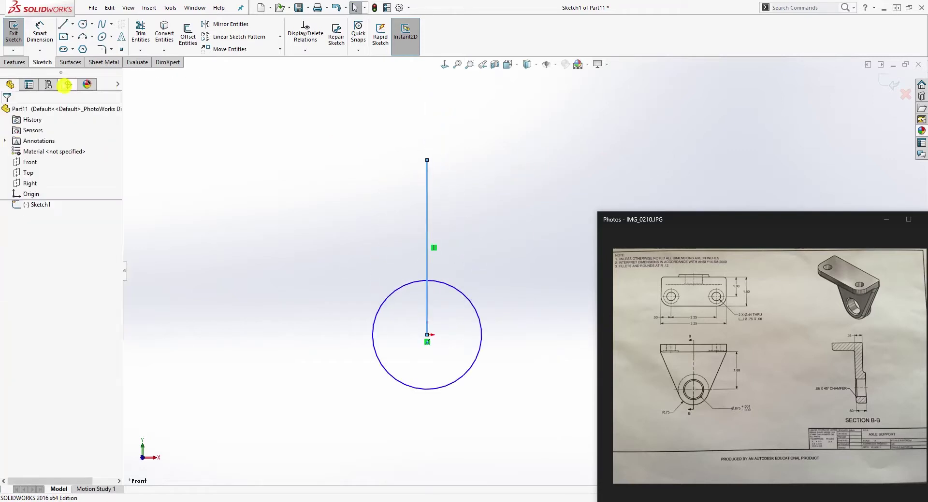
left_click(65, 28)
left_click_drag(315, 130, 546, 131)
left_click(548, 131)
key("Escape")
left_click(426, 142)
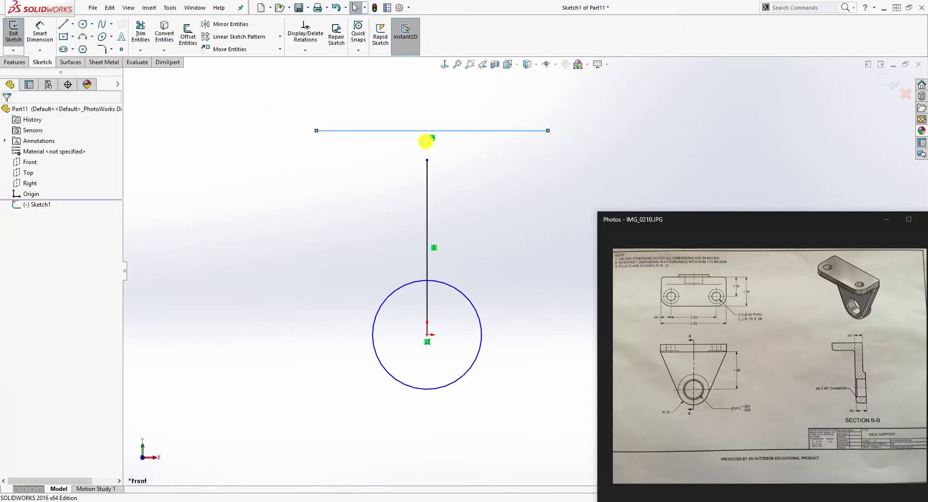
- Make the vertical line's top coincident with the horizontal line and convert it to construction
left_click(436, 132)
left_click(434, 163)
left_click(427, 160, "ctrl")
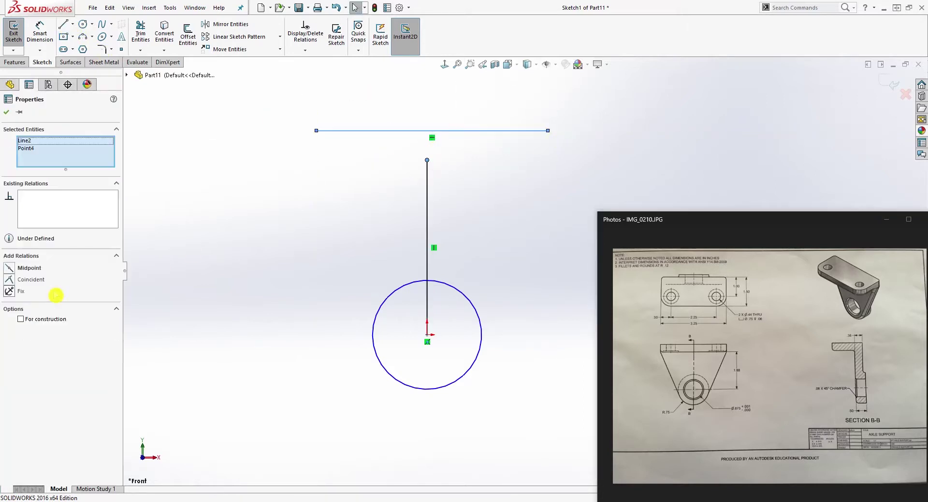
left_click(10, 279)
left_click(534, 292)
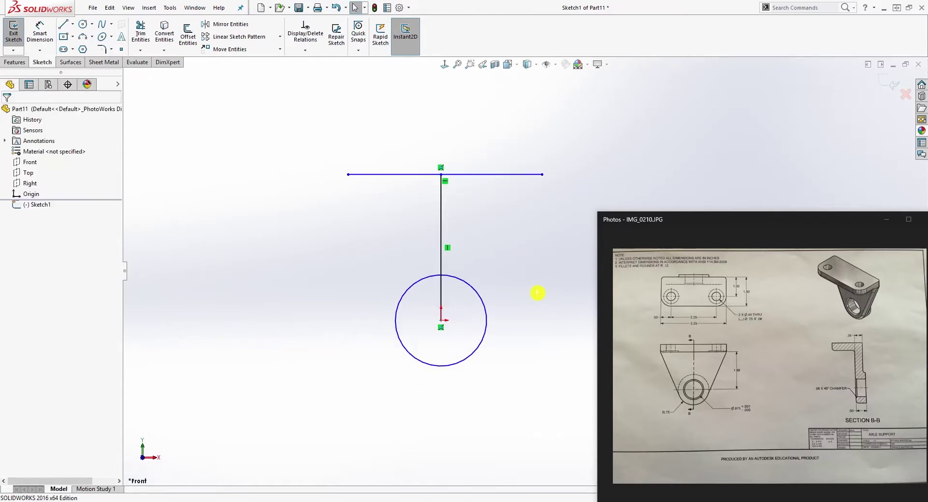
left_click(420, 200)
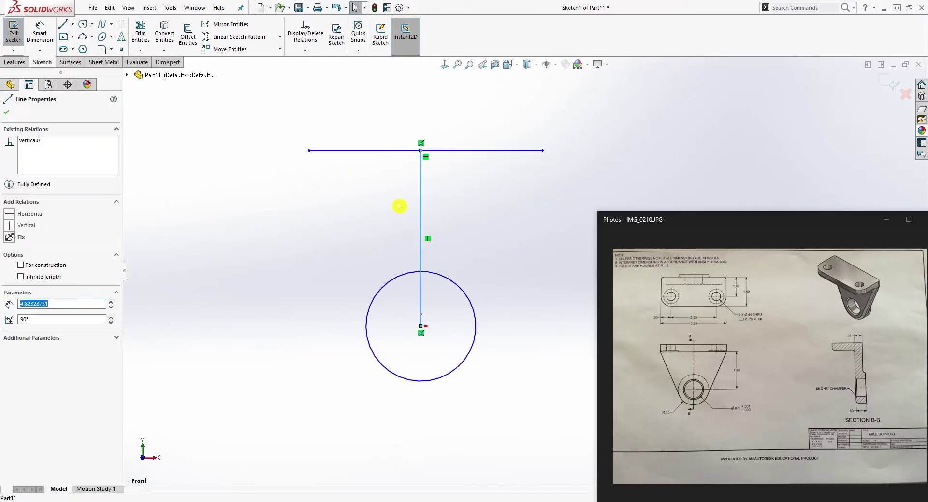
left_click(21, 266)
left_click(245, 269)
- Draw short vertical sides from both top-line ends, each continuing into a slanted line to the circle
key("l")
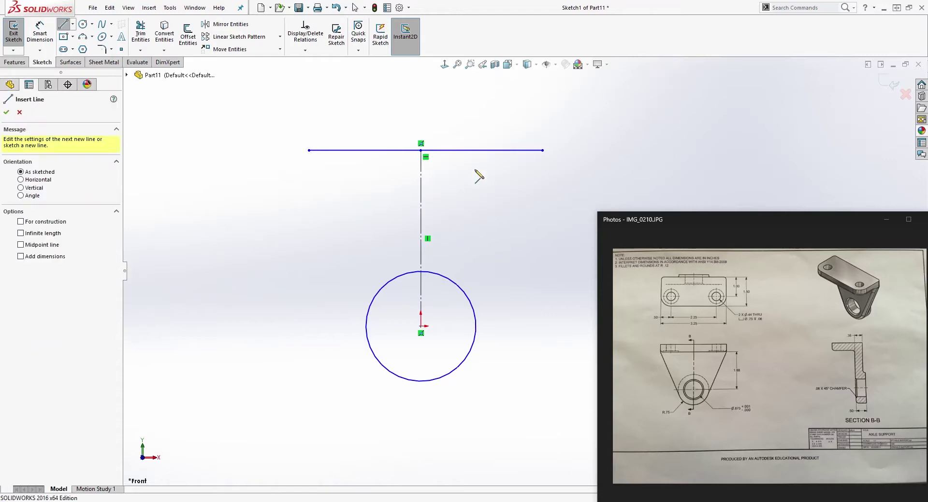
left_click(542, 151)
left_click(542, 187)
double_click(471, 348)
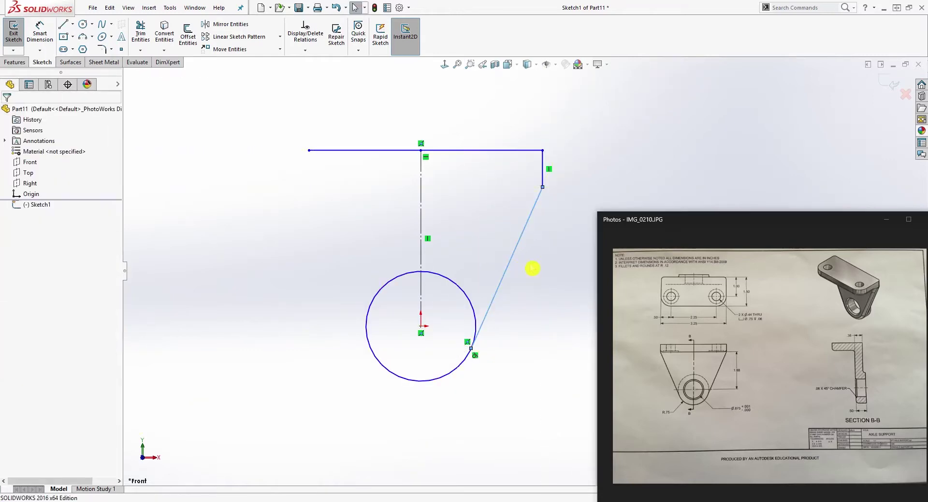
left_click(309, 150)
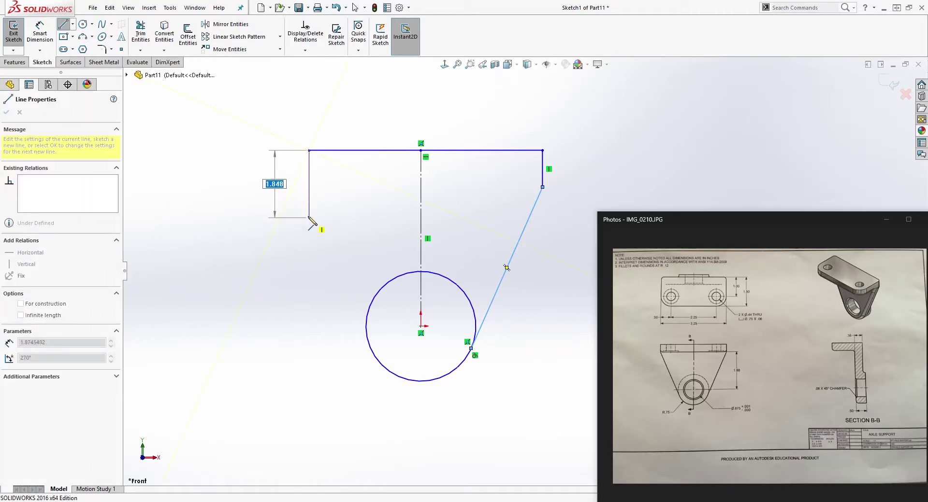
left_click(309, 187)
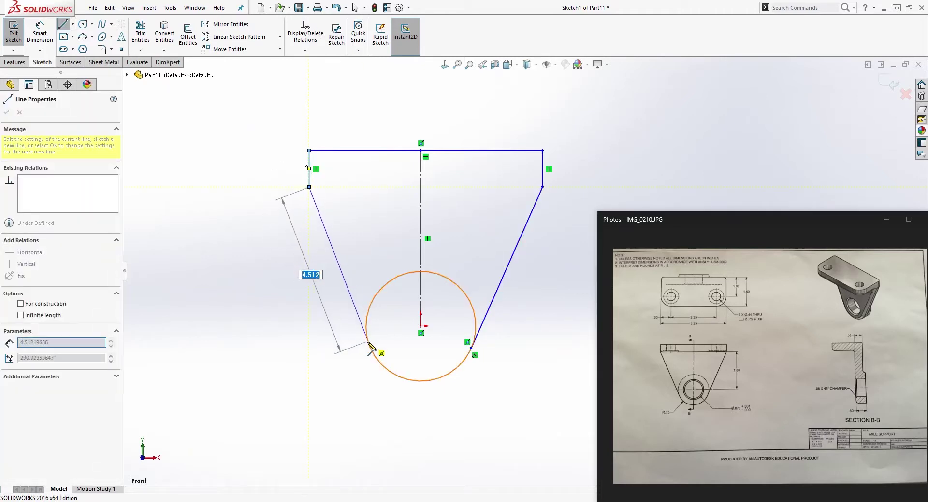
left_click(369, 342)
key("Escape")
- Add a Horizontal relation between the two lower corner points
left_click(309, 168)
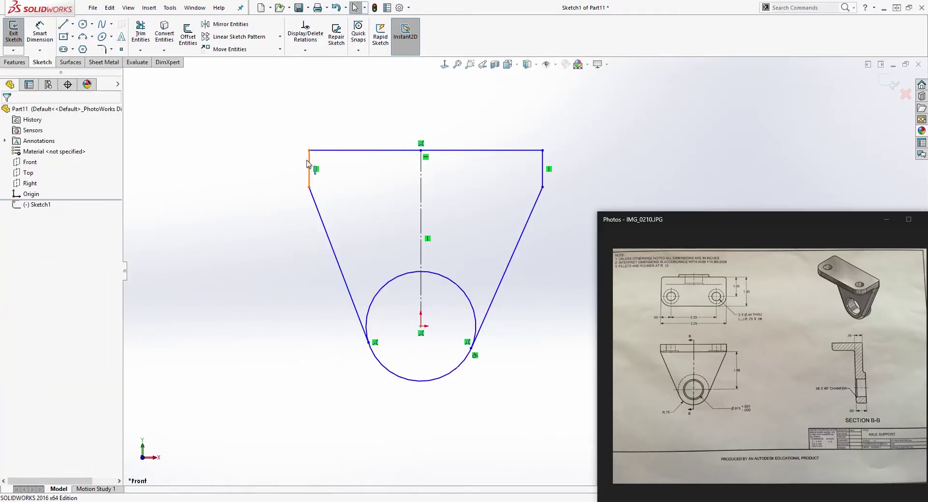
left_click(542, 187)
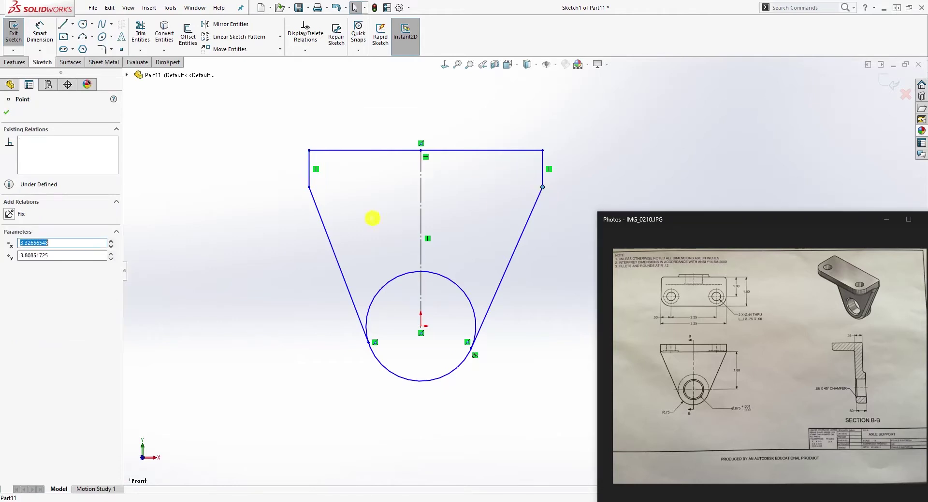
left_click(307, 192, "ctrl")
left_click(454, 193)
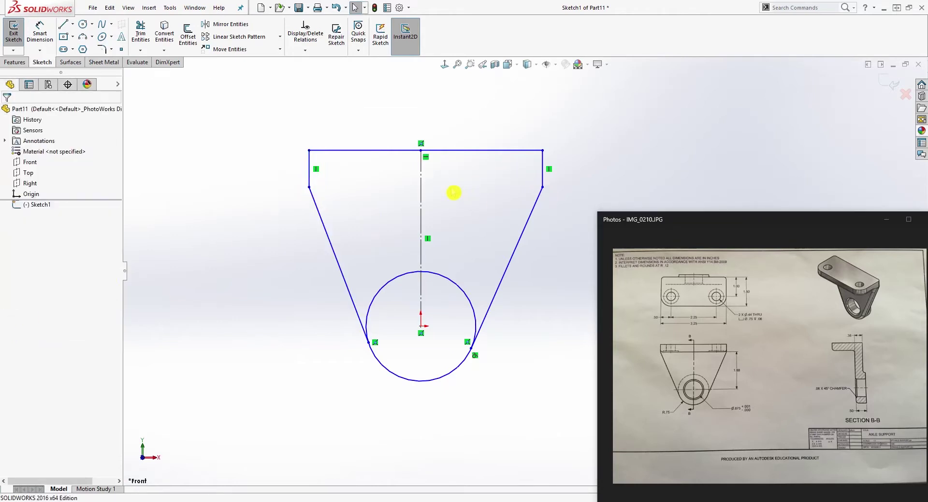
left_click(309, 187)
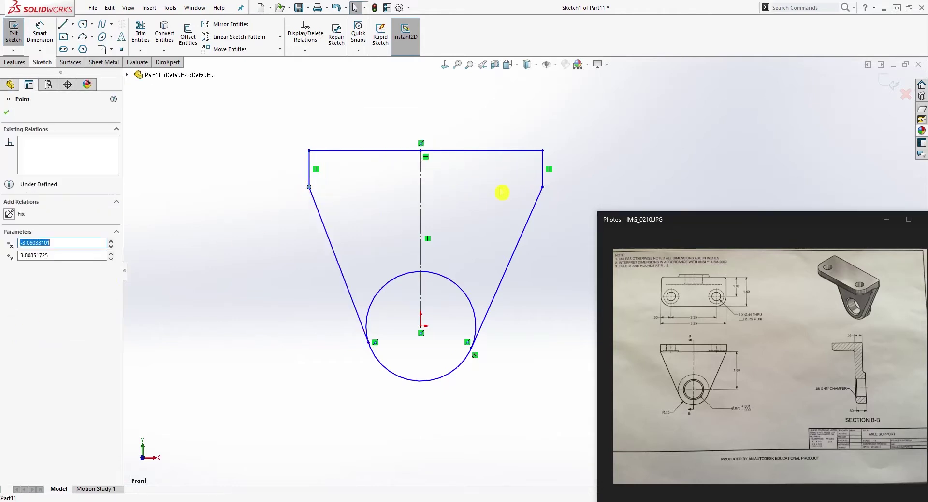
left_click(542, 188, "ctrl")
left_click(15, 270)
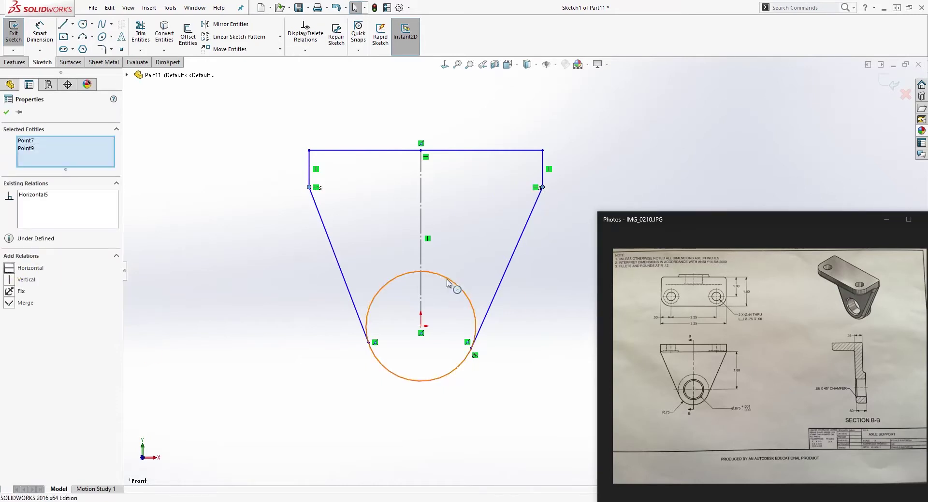
- Check the right slanted line's tangency to the circle and select the left slanted side
left_click(550, 296)
scroll(555, 300, "up", 1)
scroll(567, 308, "down", 2)
left_click(476, 275)
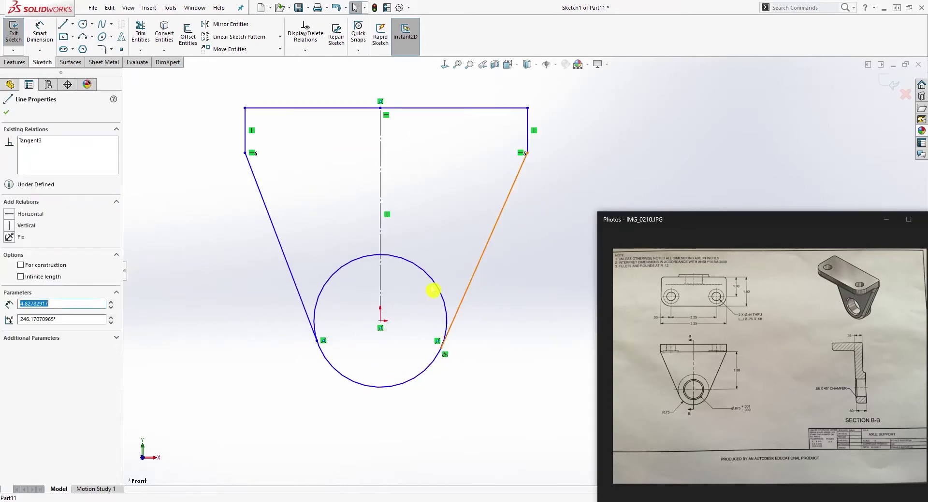
left_click(437, 290, "ctrl")
left_click(222, 300)
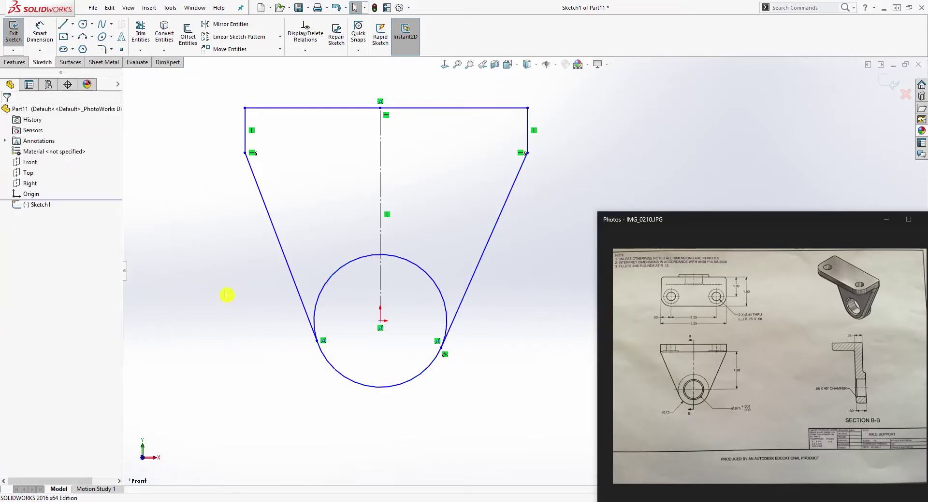
- Make the left slanted side tangent to the circle
left_click(289, 265)
left_click(333, 283, "ctrl")
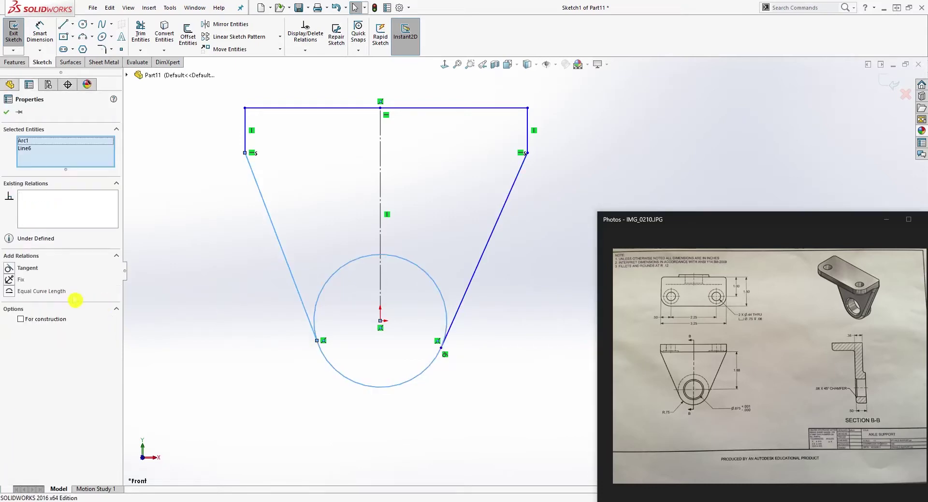
left_click(10, 269)
left_click(362, 201)
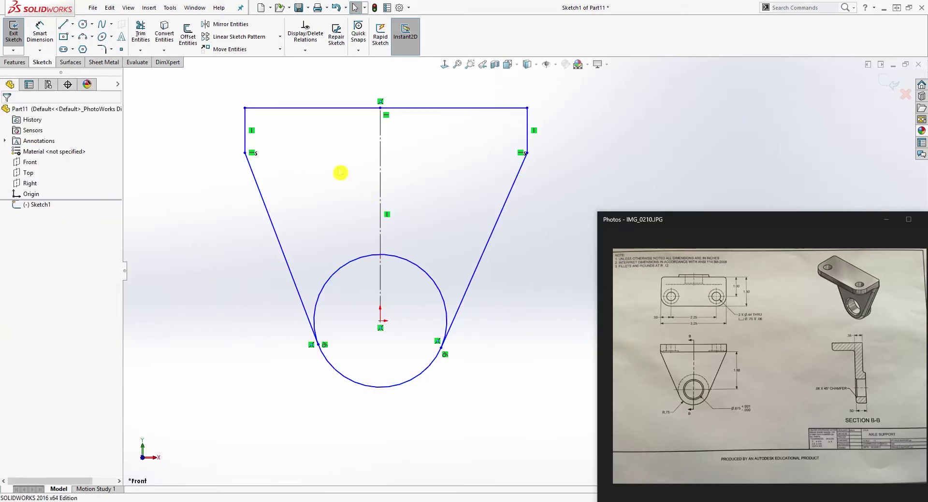
- Make the short vertical sides and the slanted sides symmetric about the centreline
left_click(246, 140)
left_click(381, 140, "ctrl")
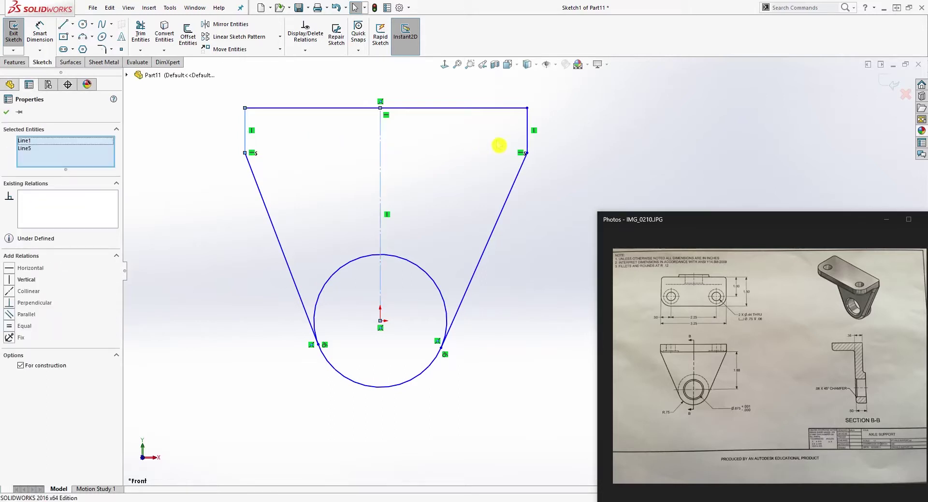
left_click(528, 133, "ctrl")
left_click(10, 326)
left_click(394, 263)
left_click(270, 220)
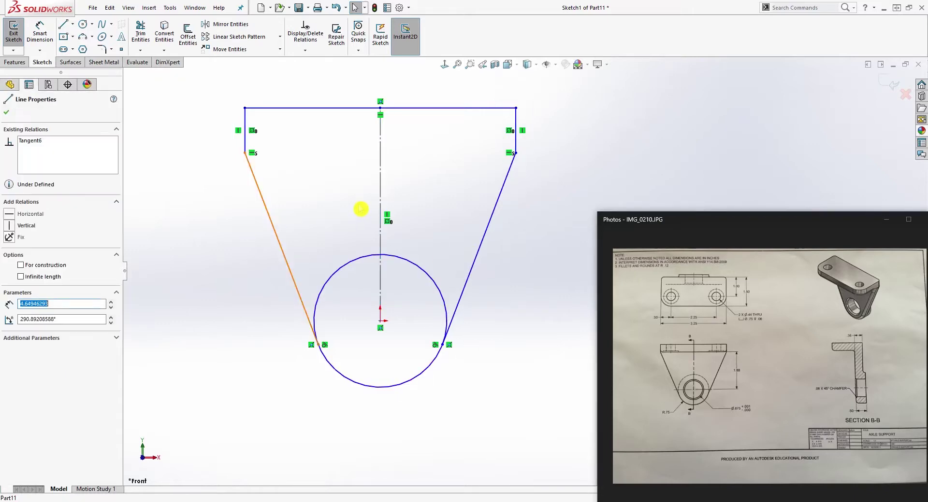
left_click(381, 207, "ctrl")
left_click(490, 225, "ctrl")
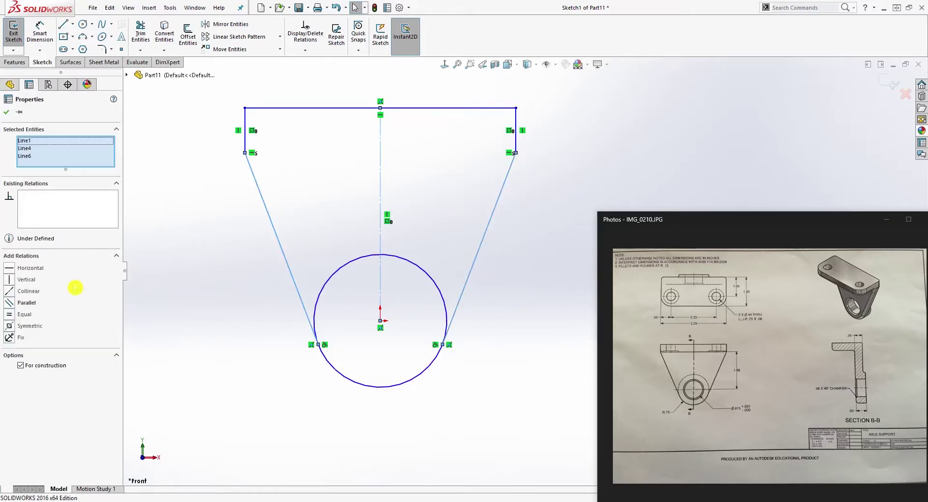
left_click(27, 326)
left_click(333, 230)
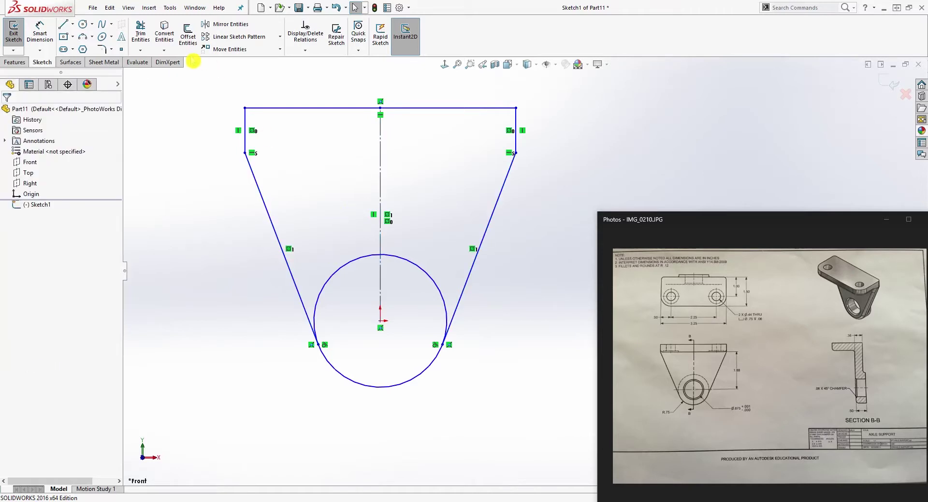
- Trim away the circle's upper-left and upper-right arcs with Trim Entities
left_click(139, 31)
left_click(347, 263)
left_click(416, 264)
key("Escape")
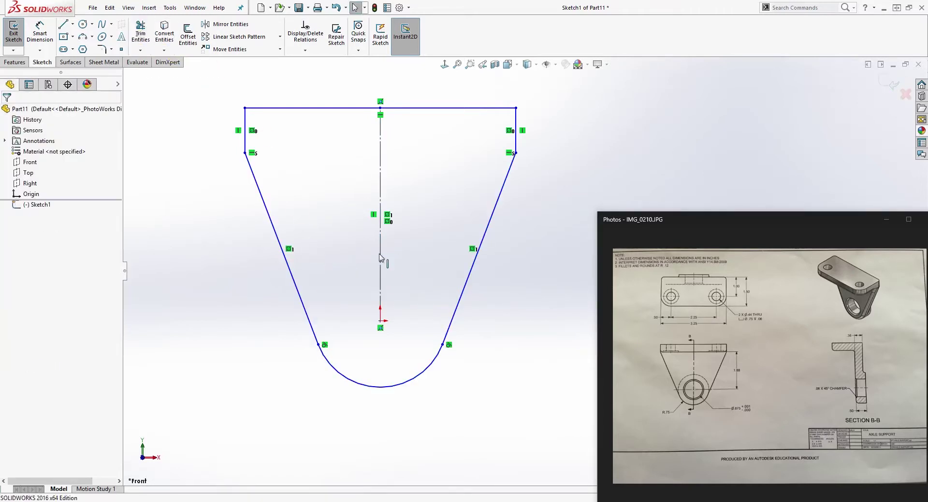
- Dimension the short right vertical side to .38
right_click_drag(220, 453, 225, 406)
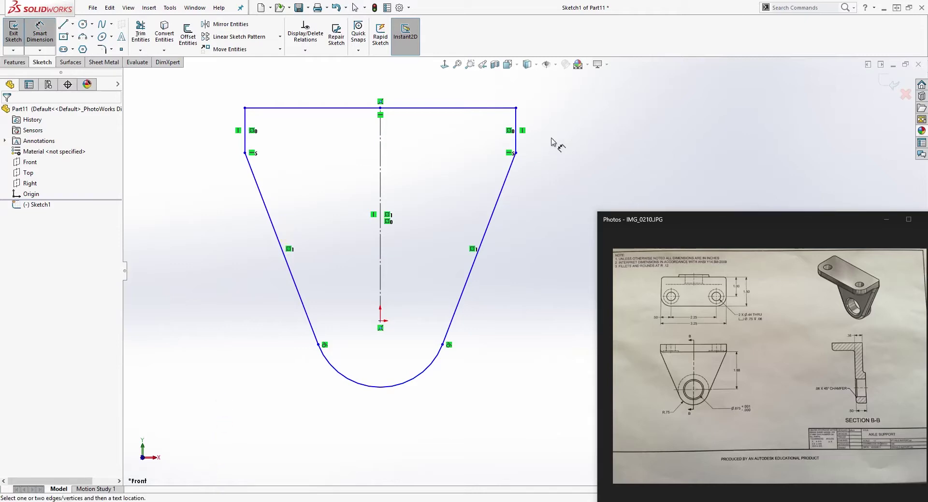
left_click(516, 127)
left_click(556, 132)
type(".38")
key("Return")
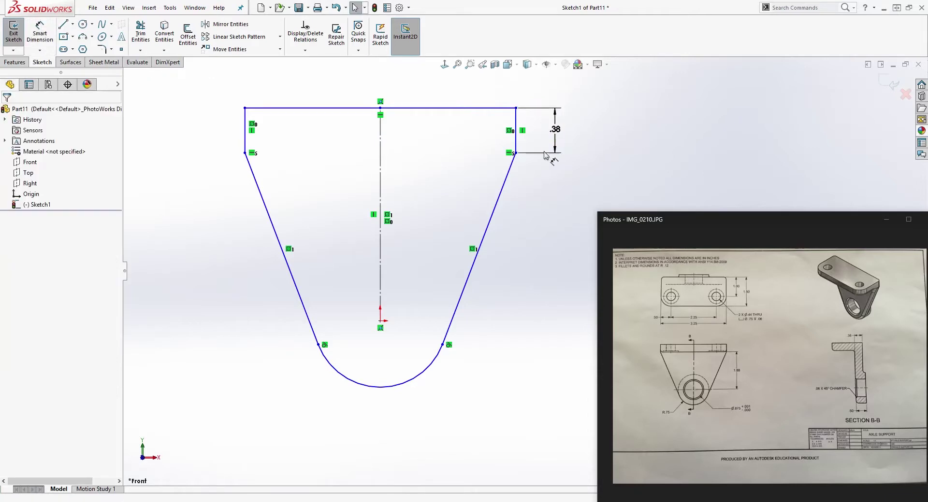
- Dimension the right corner's height above the origin to 1.88
right_click_drag(477, 347, 476, 295)
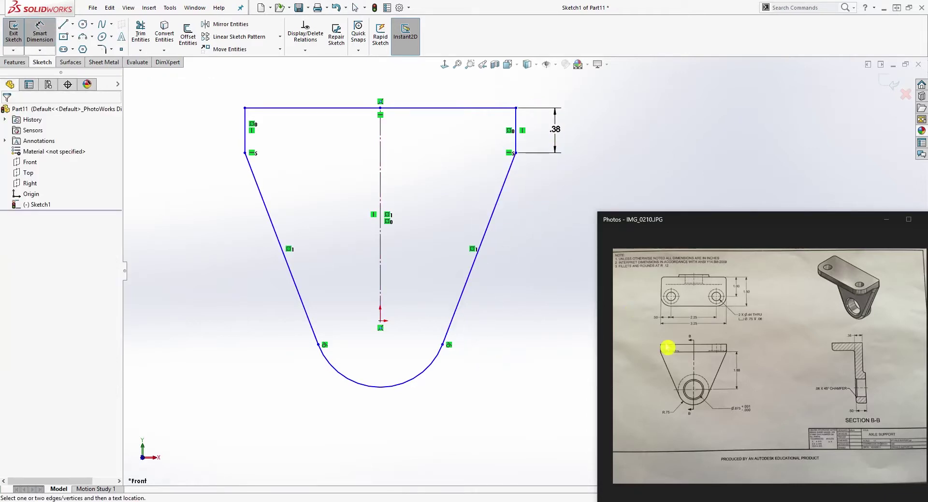
left_click(515, 152)
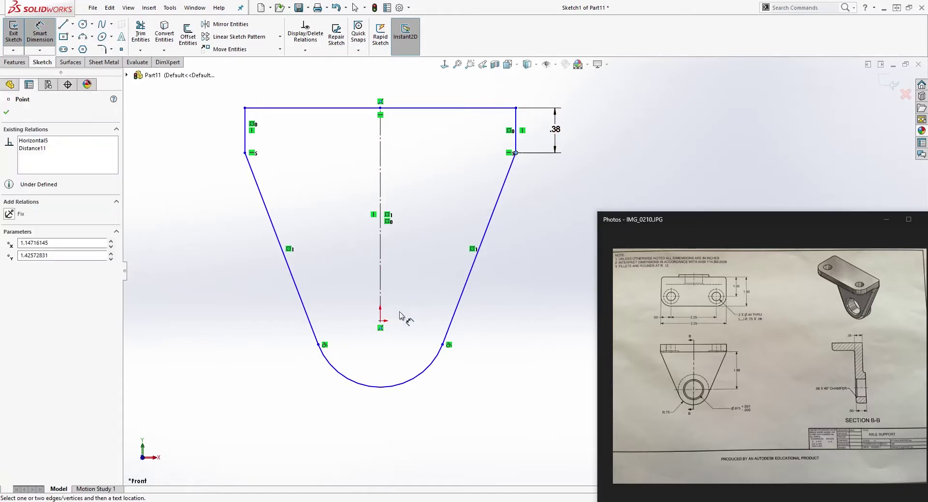
left_click(381, 320)
left_click(563, 240)
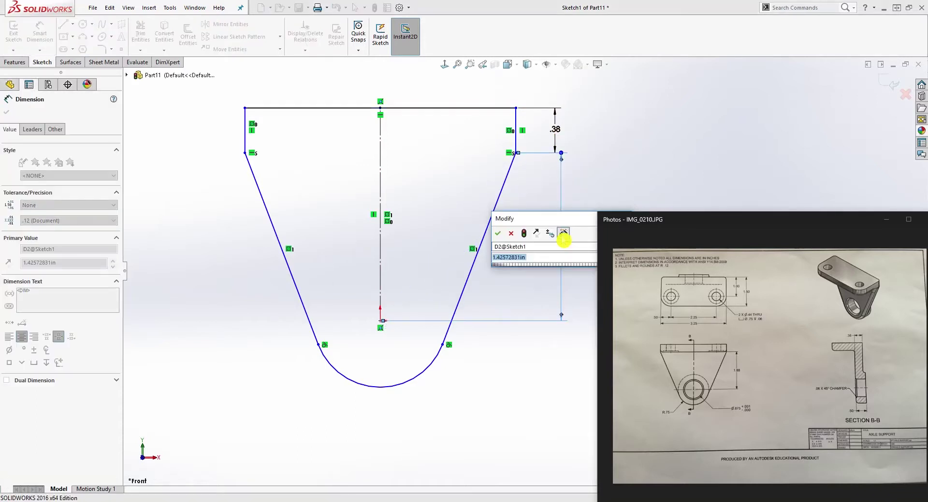
type("1.88")
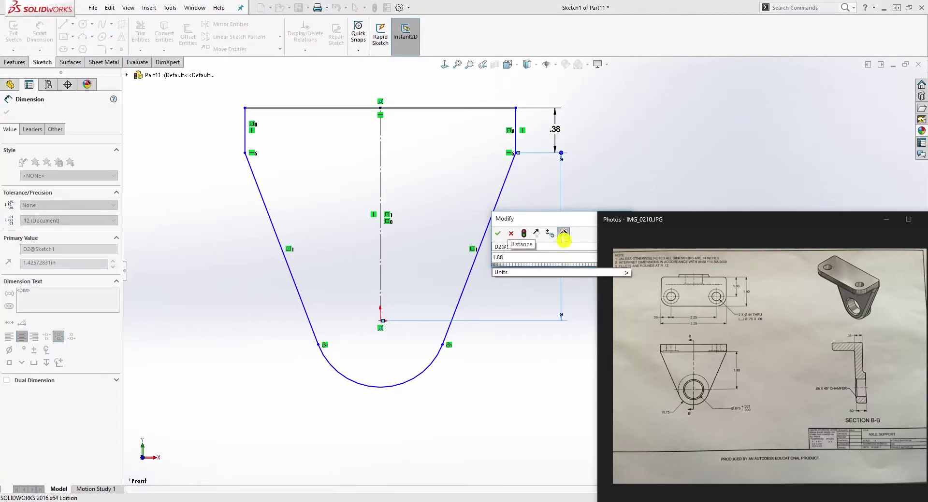
key("Return")
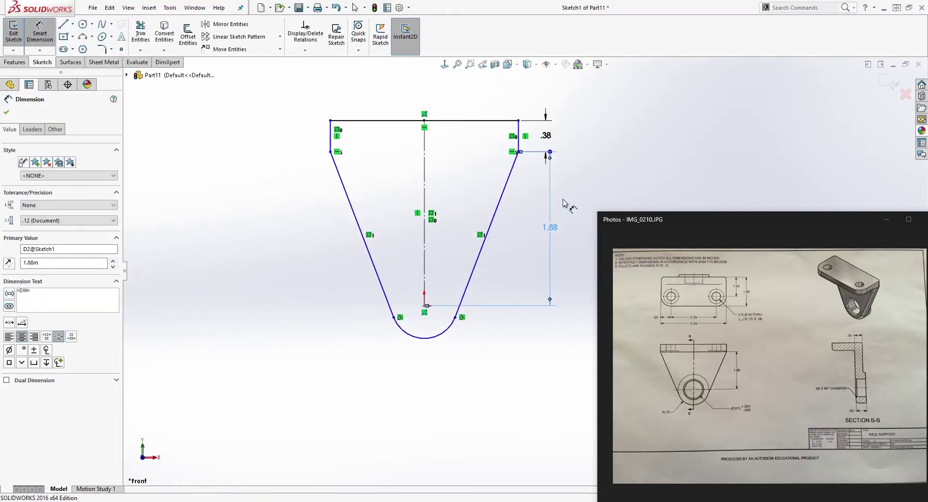
left_click(459, 377)
- Dimension the bottom arc radius to R.75
left_click(441, 337)
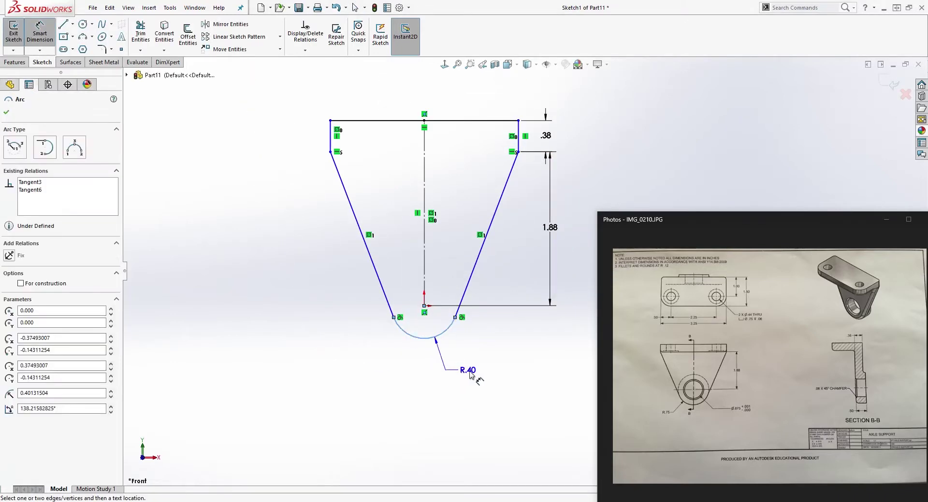
left_click(436, 342)
type(".75")
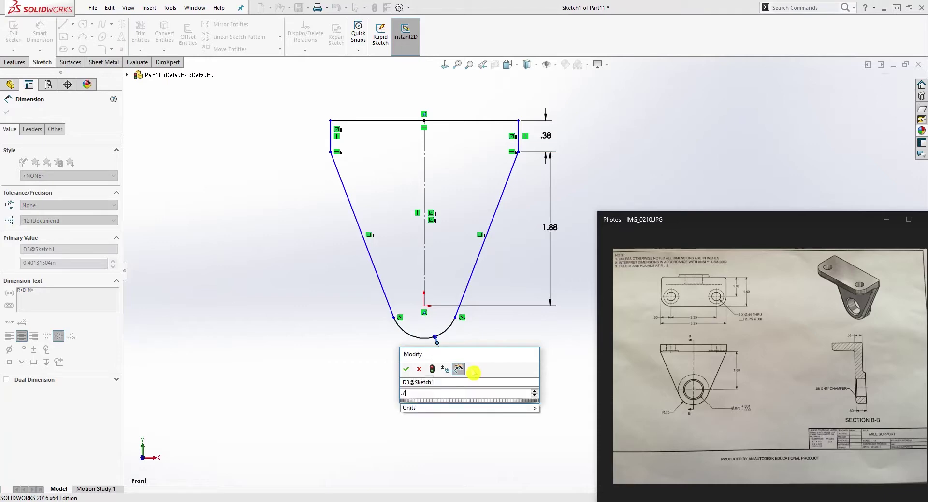
key("Return")
key("Escape")
- Dimension the top line width to 3.25
left_click(424, 244)
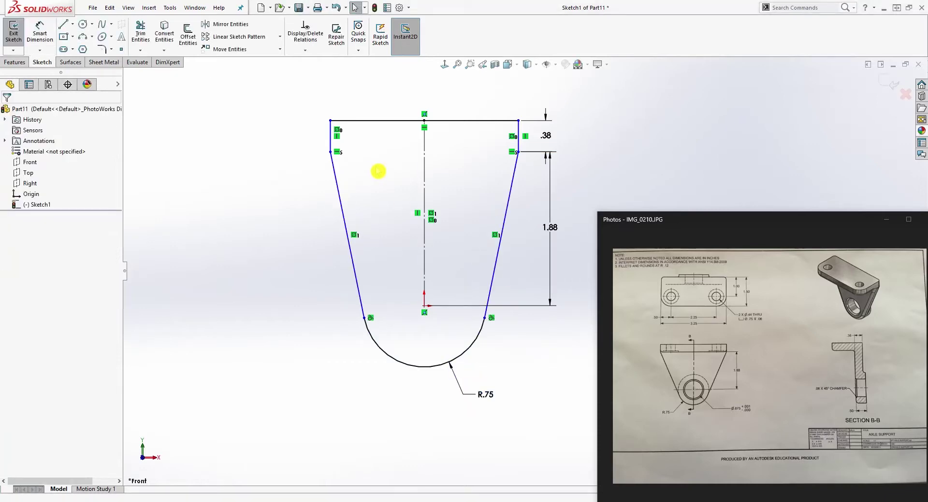
right_click_drag(362, 112, 360, 95)
key("Escape")
left_click(376, 120)
left_click(382, 78)
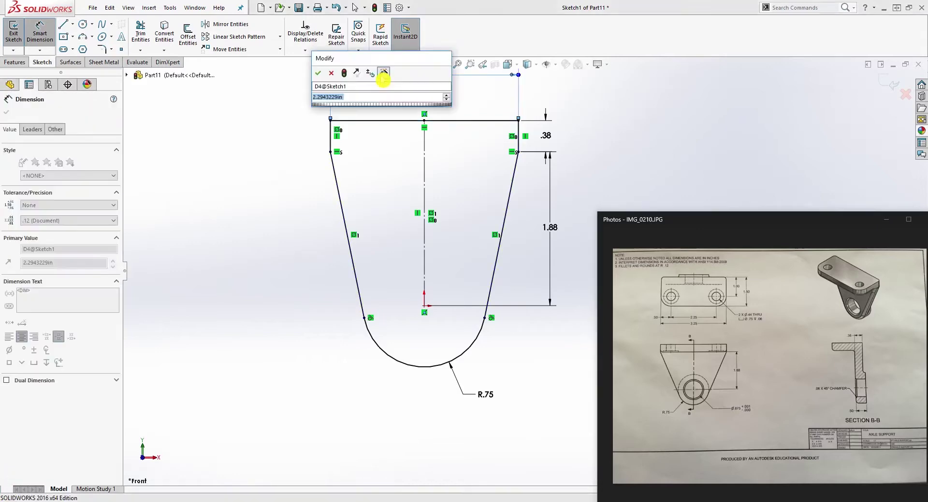
type("3.25")
key("Return")
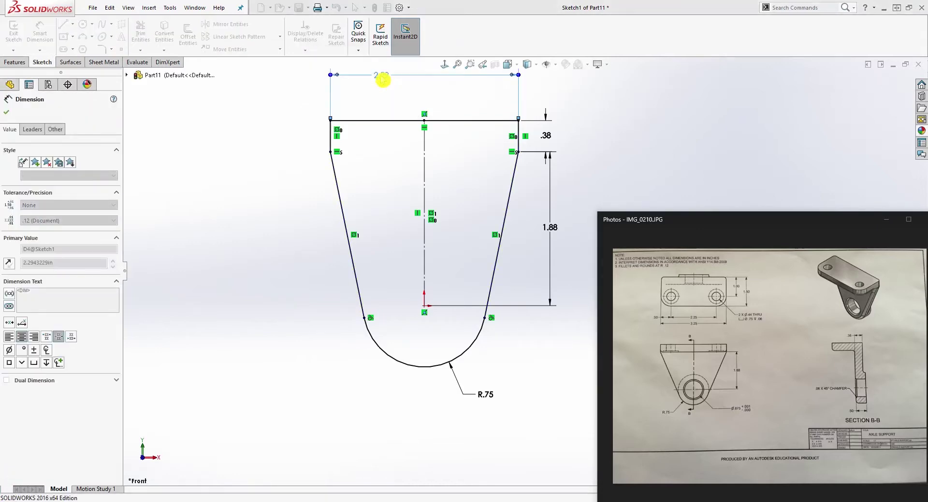
key("Escape")
left_click(458, 264)
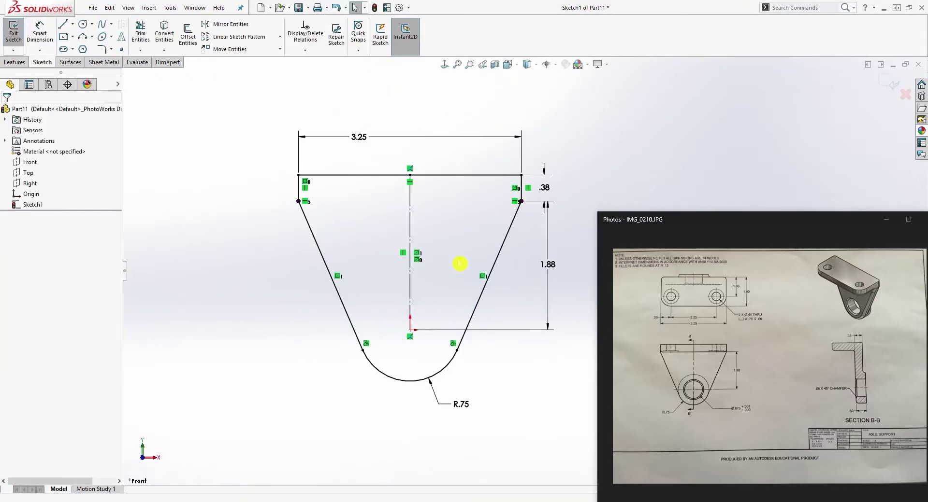
middle_click_drag(449, 275, 388, 294)
- Extrude the outline .38 in, reversed, into a plate, then select its front face
scroll(487, 195, "down", 1)
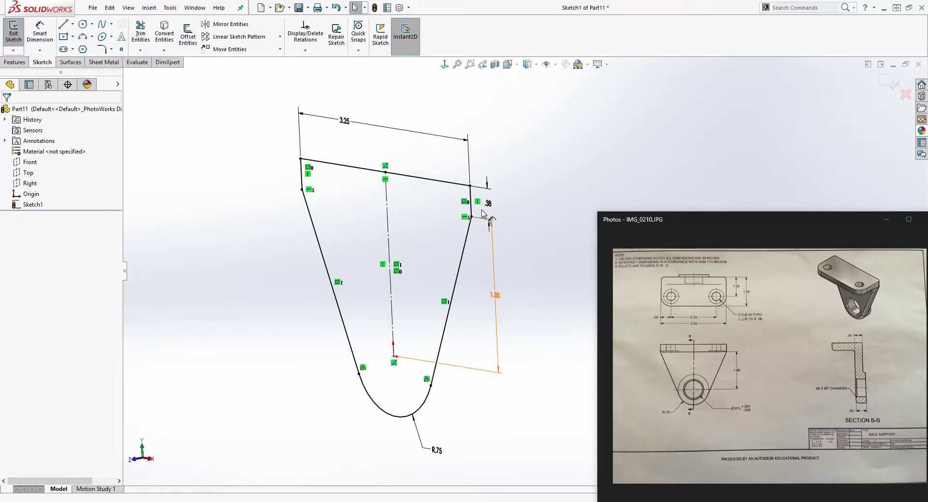
left_click(22, 65)
left_click(18, 34)
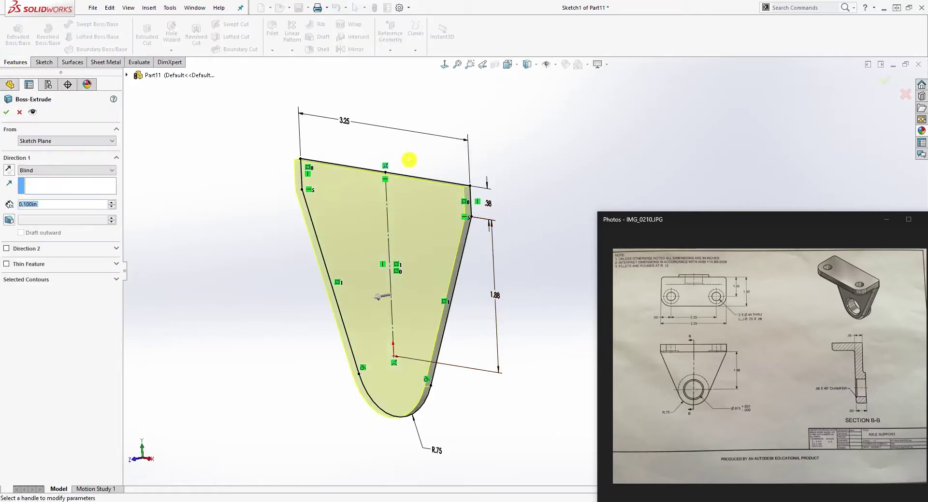
left_click(10, 170)
left_click(43, 205)
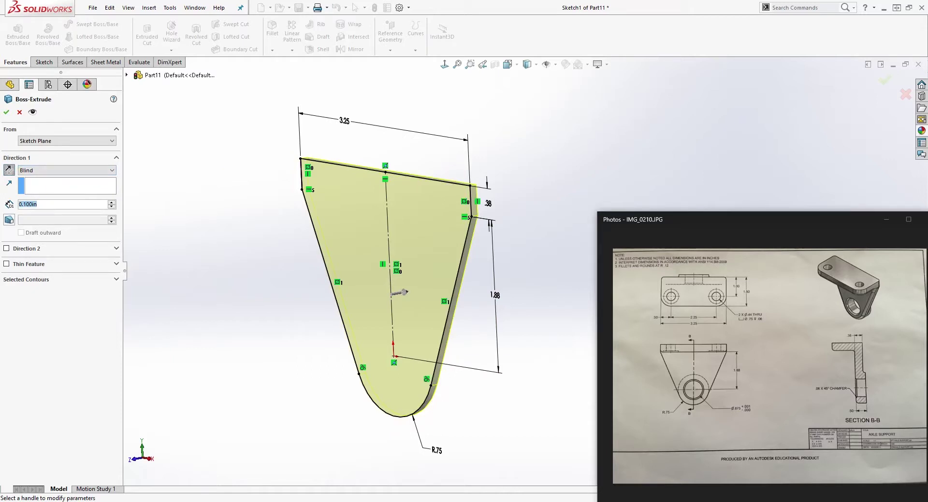
type(".38")
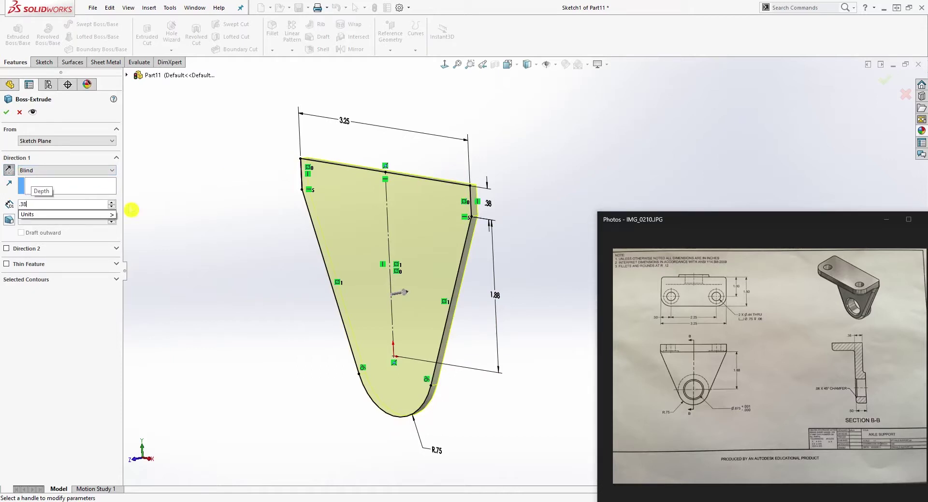
key("Return")
left_click(7, 113)
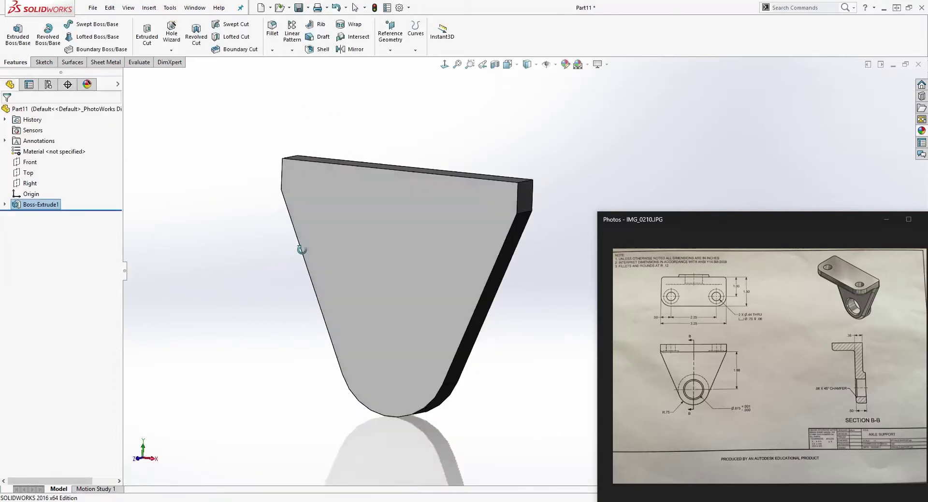
middle_click_drag(302, 249, 398, 349)
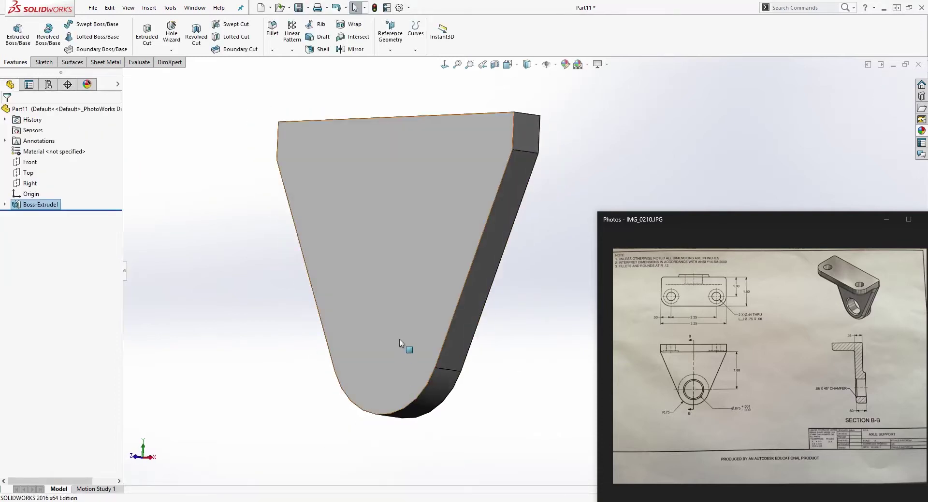
left_click(347, 383)
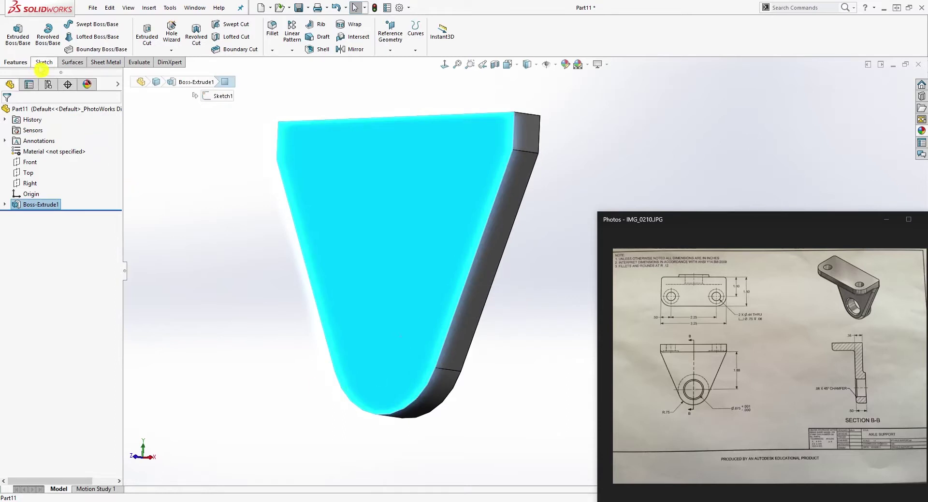
- Start a sketch on the front face, view it Normal To, and draw a circle at the origin
left_click(44, 62)
left_click(13, 30)
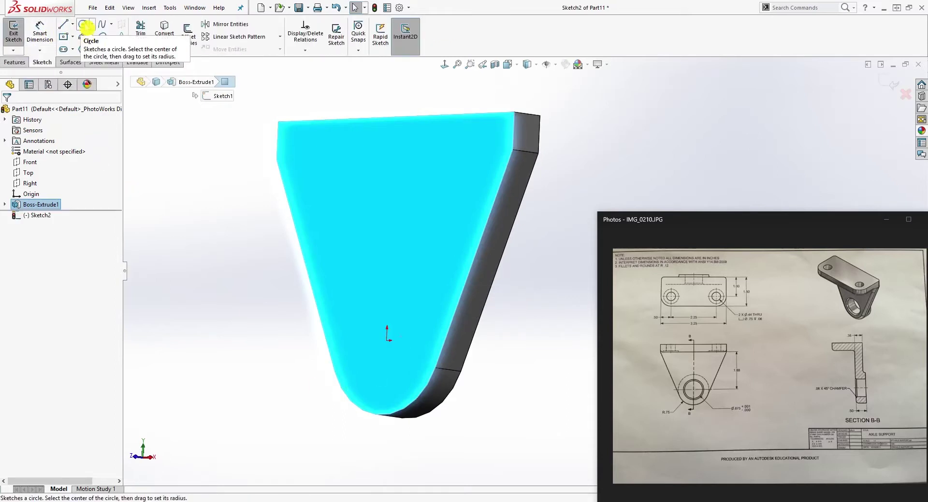
left_click(83, 24)
left_click(444, 65)
scroll(519, 297, "up", 3)
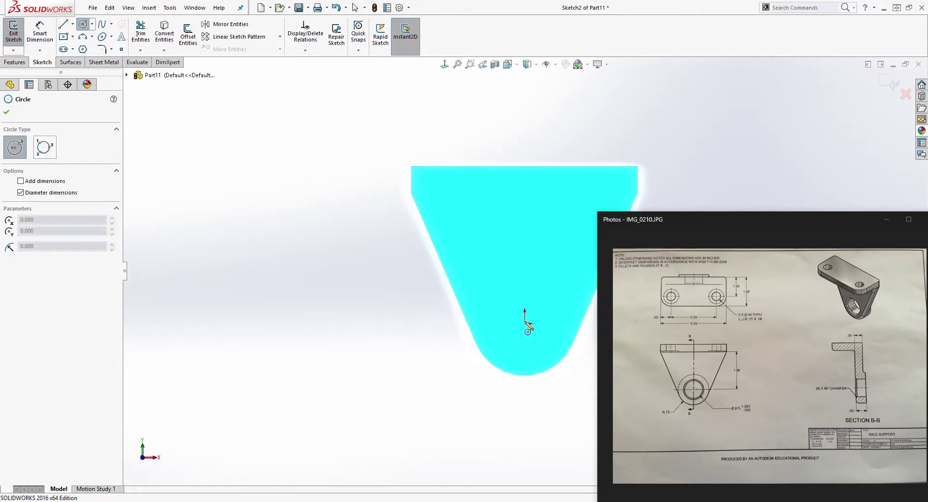
scroll(580, 329, "down", 4)
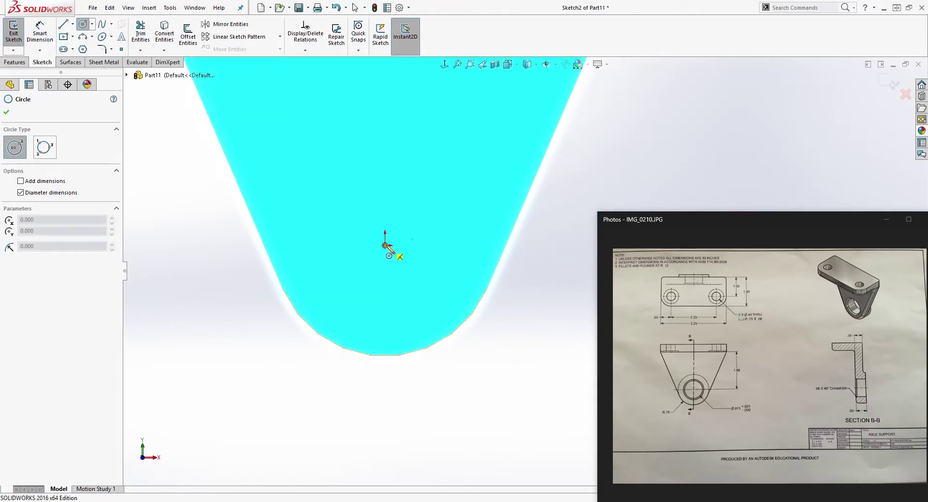
left_click(385, 246)
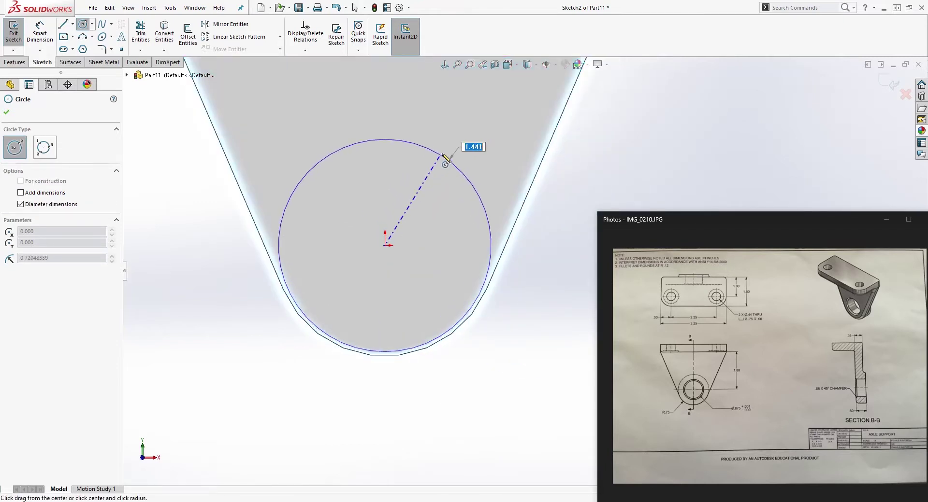
left_click(445, 165)
key("Escape")
- Resize the circle and make it coradial with the plate's rounded bottom arc
left_click_drag(460, 172, 461, 281)
left_click(505, 284)
left_click_drag(486, 212, 454, 231)
left_click(352, 351)
left_click(31, 276)
left_click(9, 268)
key("Escape")
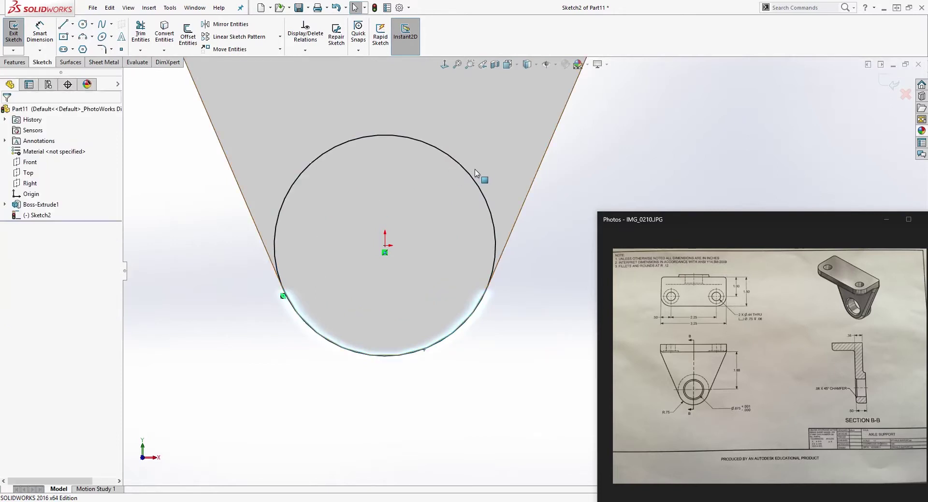
scroll(488, 167, "up", 2)
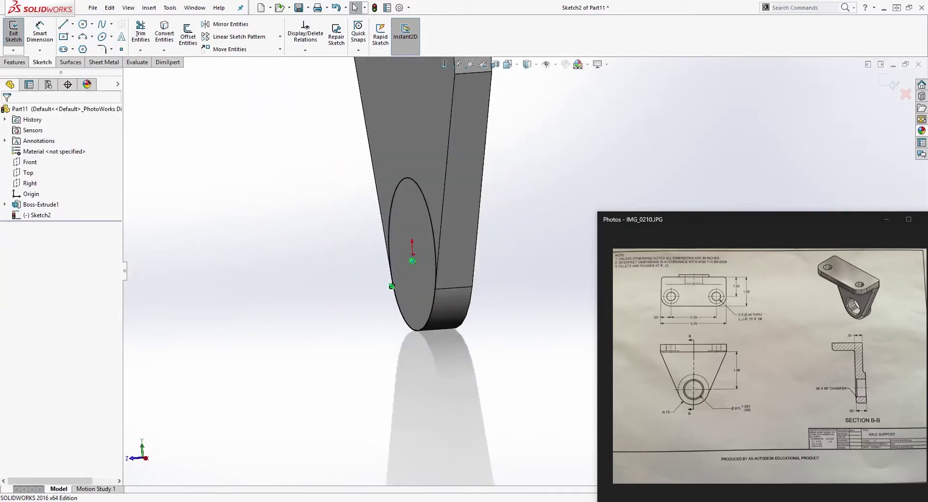
- Extrude the Sketch2 circle 0.5 in, reversed direction, as a round hub on the plate
left_click(15, 63)
left_click(18, 34)
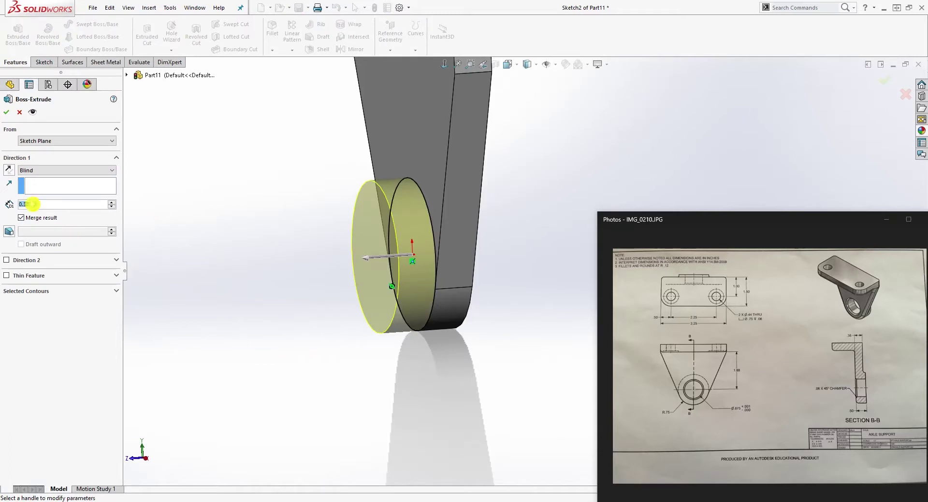
left_click(9, 170)
double_click(61, 205)
type(".5")
key("Return")
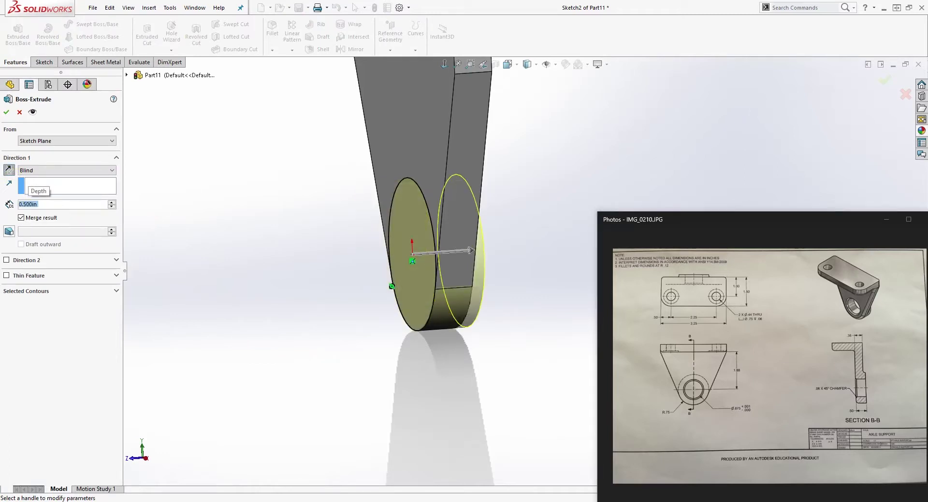
scroll(180, 263, "up", 1)
middle_click_drag(183, 263, 164, 267)
scroll(163, 267, "down", 1)
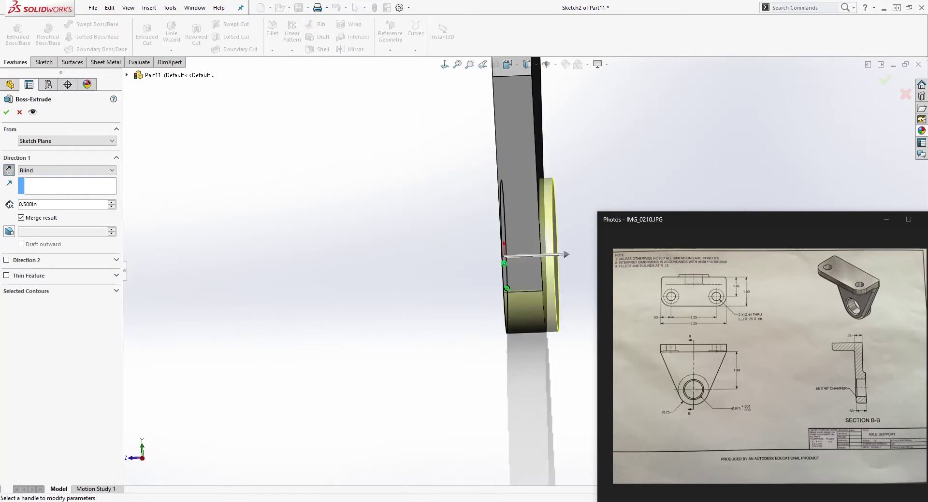
left_click(9, 118)
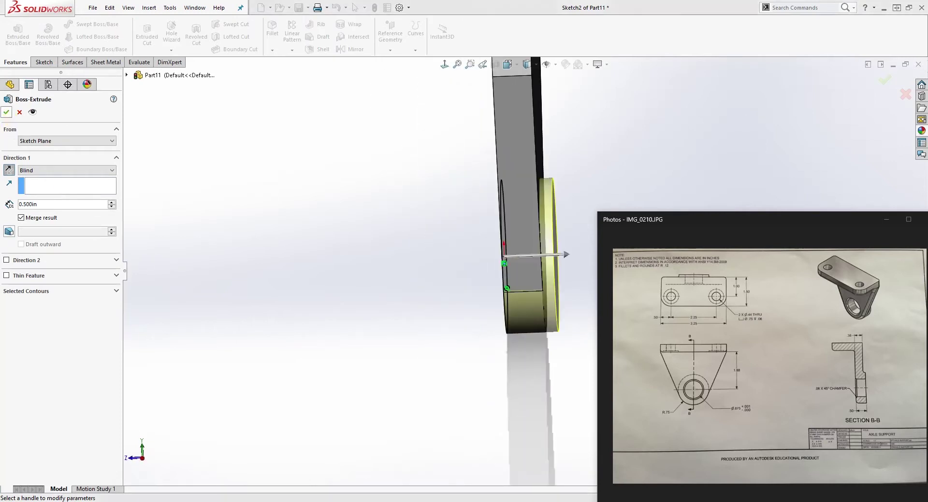
middle_click_drag(379, 290, 514, 174)
- Start a new sketch on the plate's top face
left_click(463, 170)
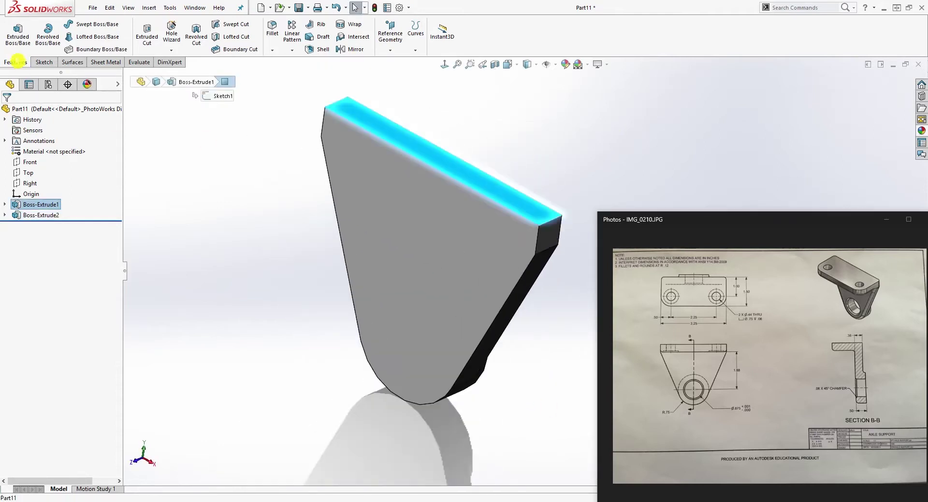
left_click(43, 62)
left_click(15, 32)
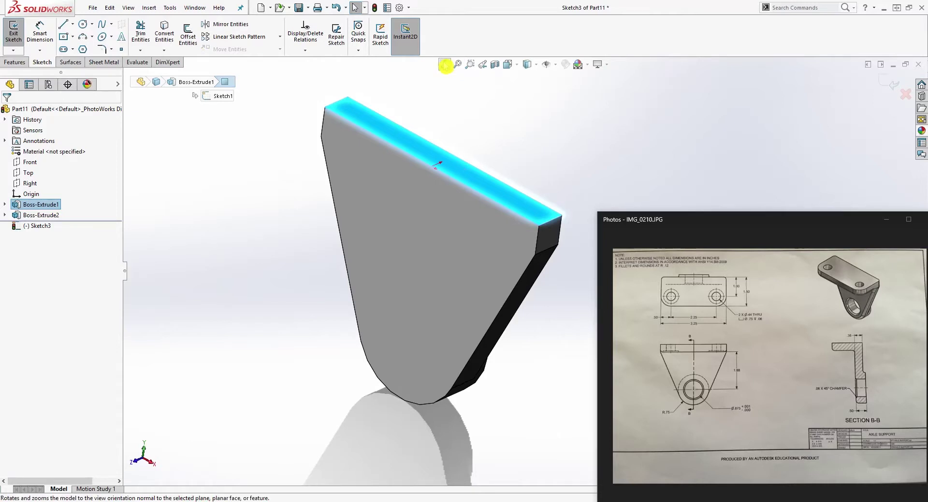
scroll(750, 128, "down", 3)
scroll(448, 312, "up", 9)
scroll(586, 337, "down", 3)
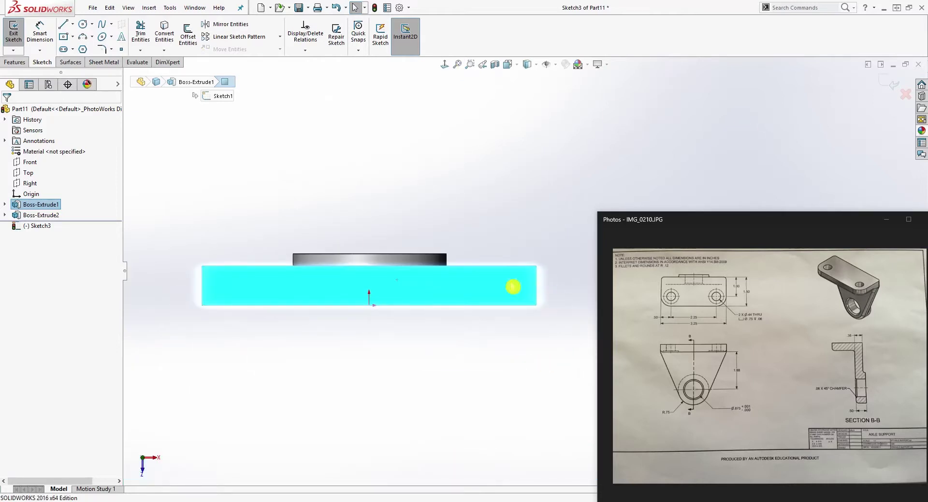
- Draw a corner rectangle from the plate's top-left corner across its full width, extending below it
left_click(67, 42)
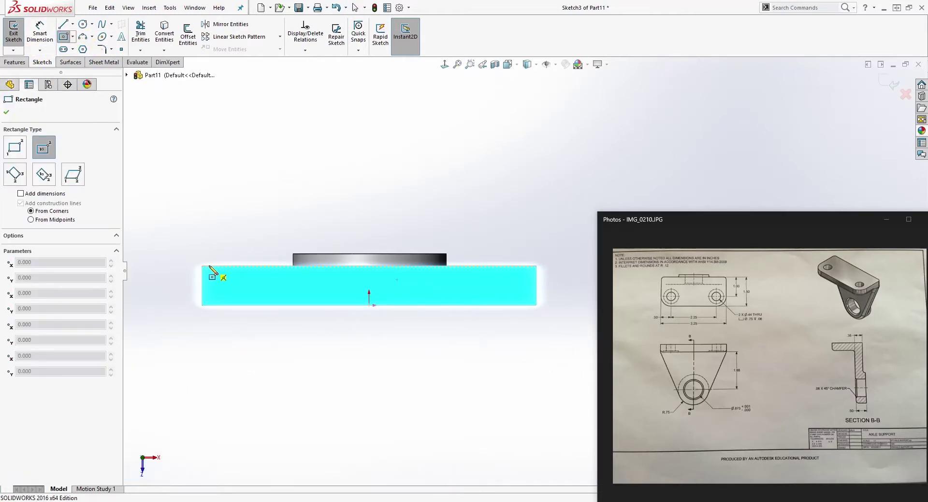
left_click(207, 269)
key("Escape")
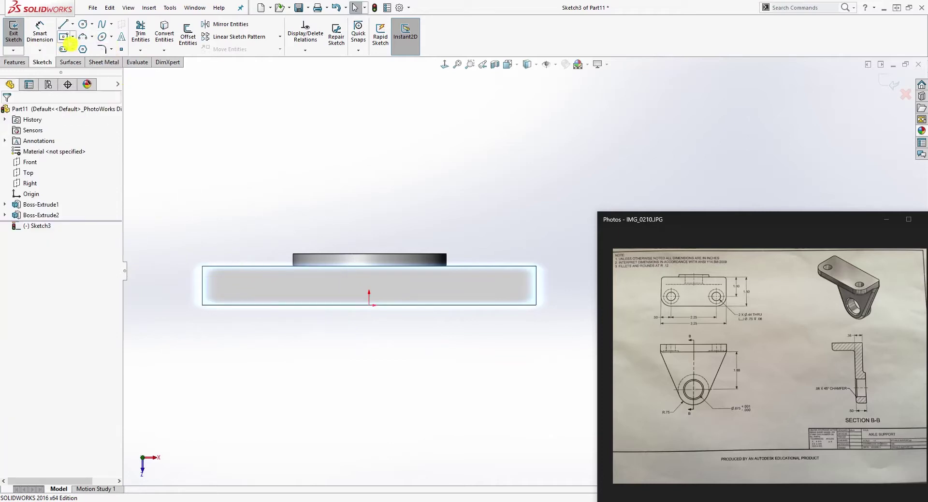
left_click(73, 37)
left_click(95, 49)
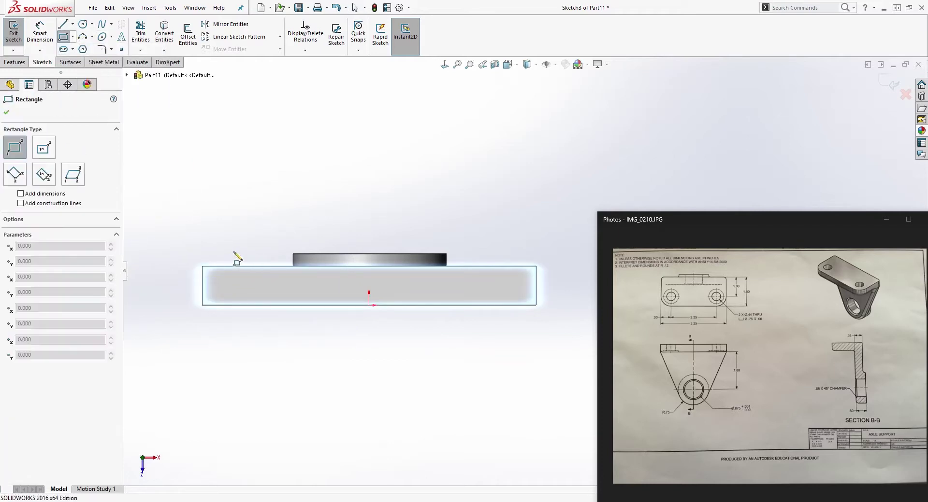
left_click(202, 267)
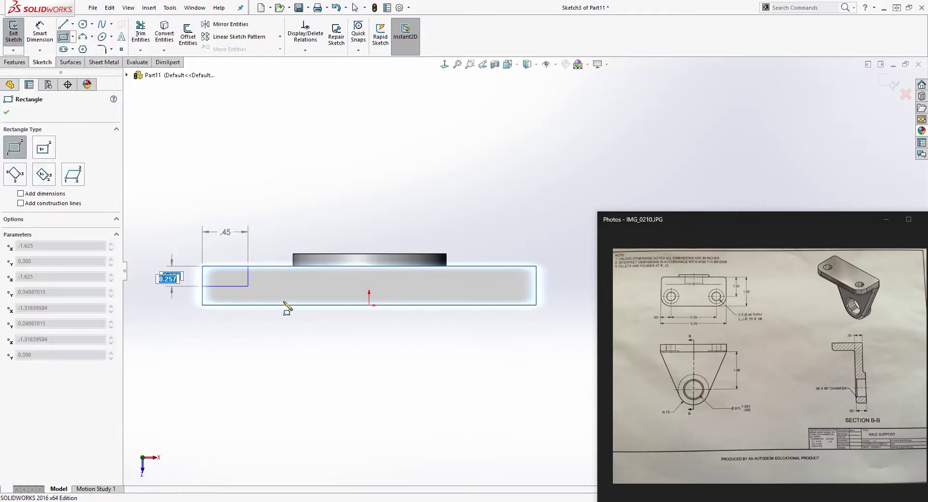
left_click(547, 375)
left_click_drag(546, 267, 536, 266)
left_click(570, 324)
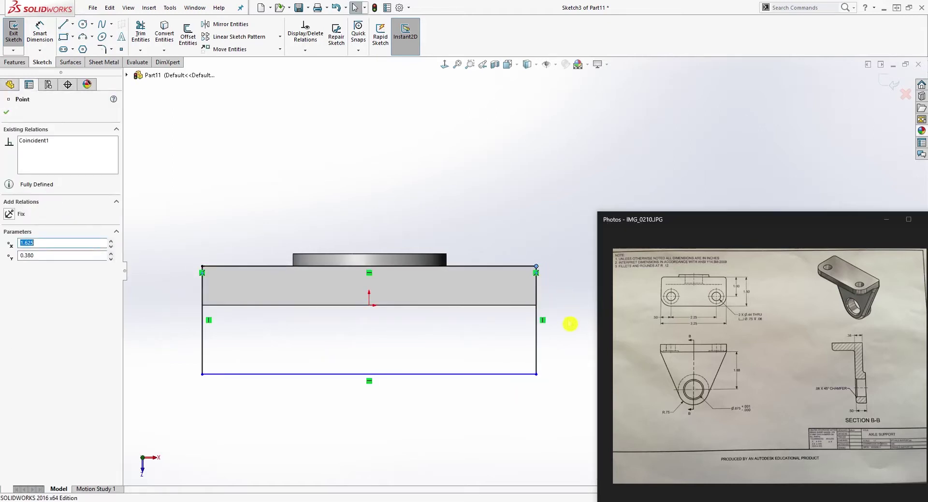
- Dimension the rectangle's depth to 1.50 in
scroll(550, 371, "up", 2)
scroll(550, 372, "down", 2)
right_click_drag(406, 438, 410, 402)
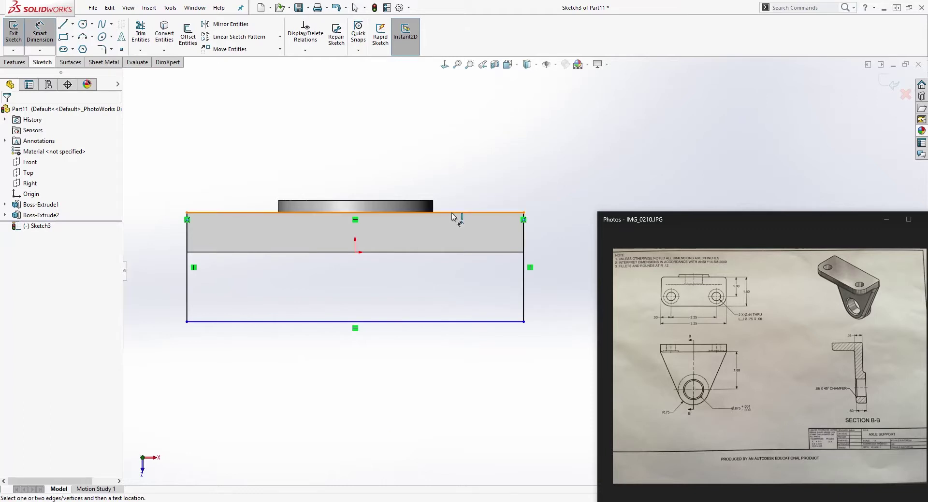
left_click(477, 212)
left_click(478, 322)
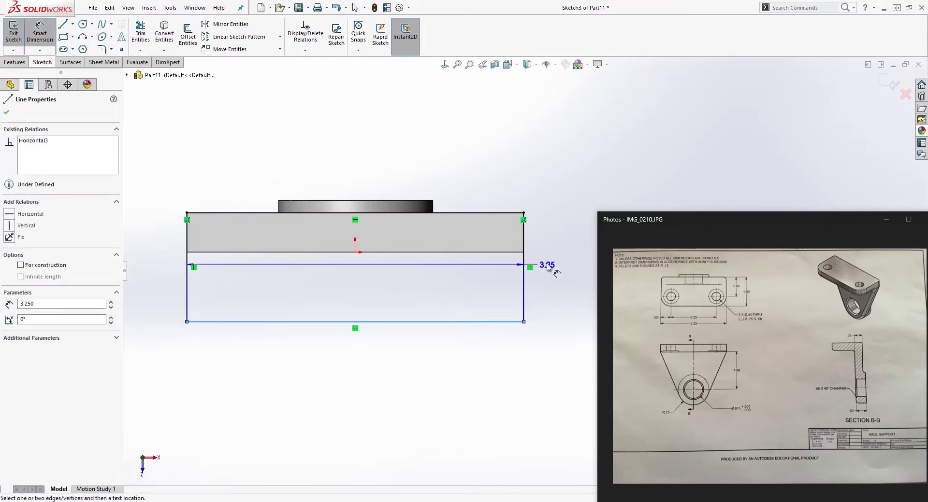
left_click(508, 213)
left_click(554, 258)
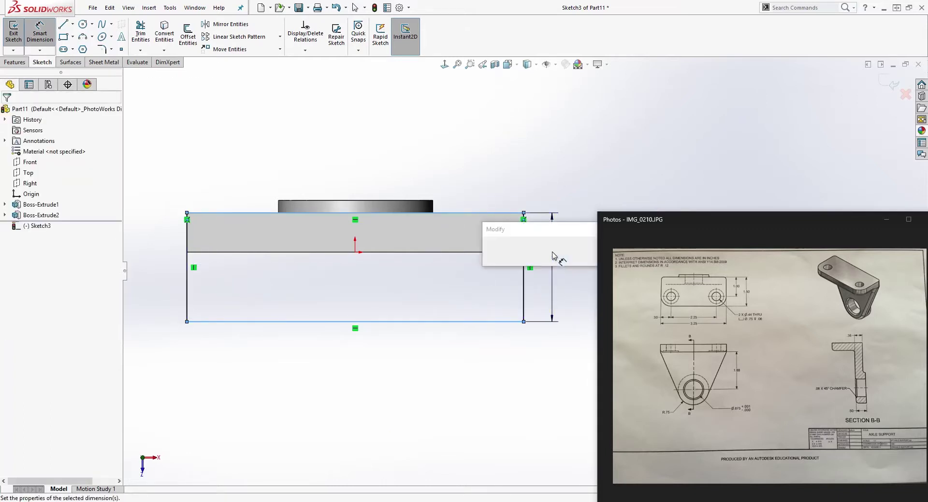
type("1.5")
key("Return")
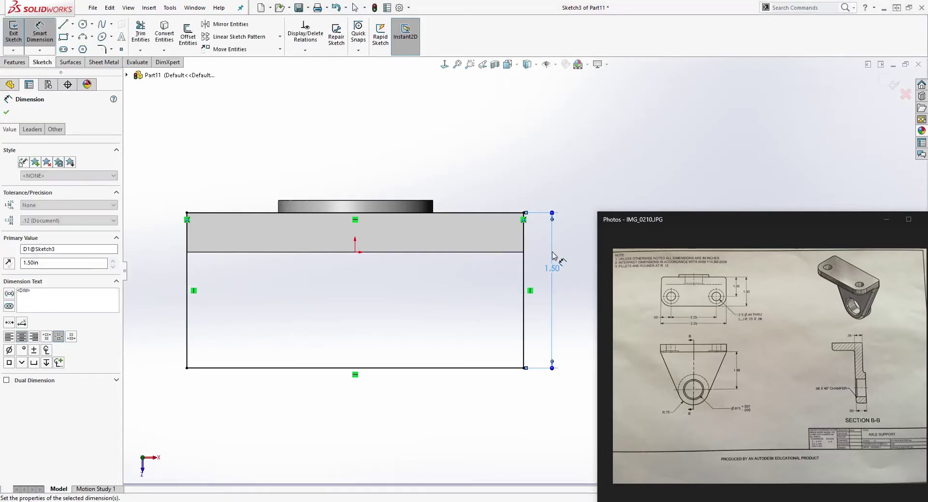
key("Escape")
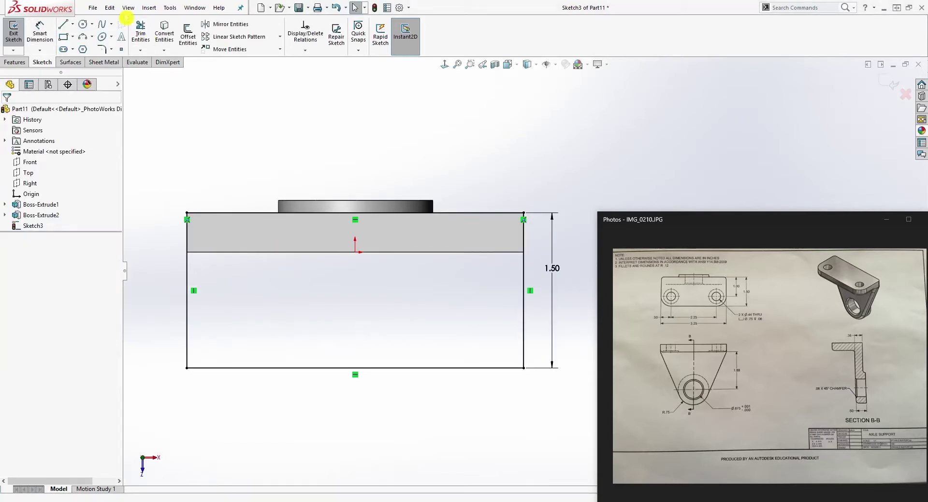
- Round the rectangle's bottom-left and bottom-right corners with 0.50-in sketch fillets
left_click(101, 49)
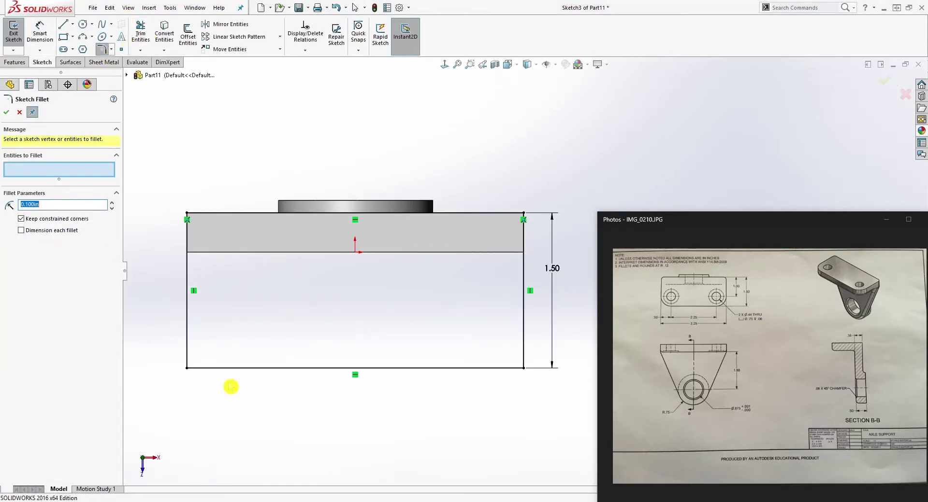
left_click(187, 369)
left_click(526, 376)
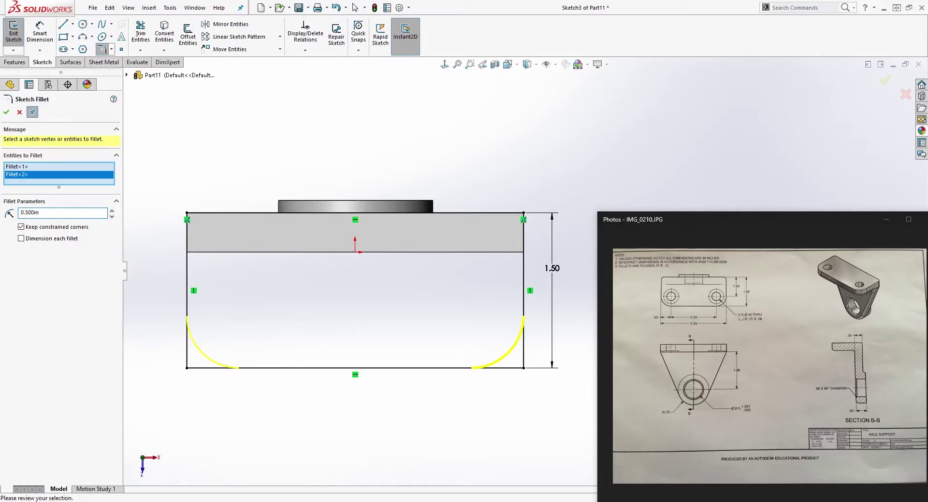
left_click(8, 113)
mouse_move(290, 357)
middle_mouse_down()
mouse_move(269, 240)
mouse_move(233, 190)
mouse_move(215, 273)
middle_mouse_up()
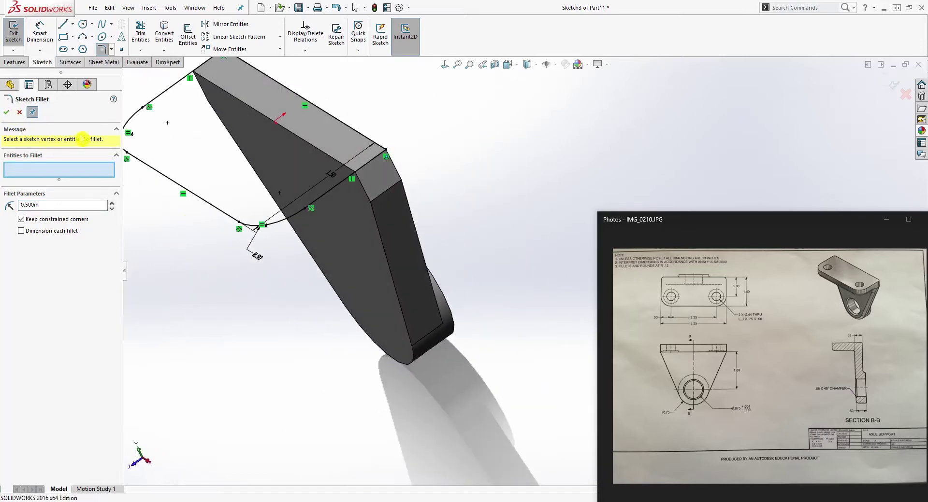
- Extrude the filleted sketch 0.38 in, reversed, into the top flange, then select the plate's front face
left_click(6, 112)
left_click(14, 62)
left_click(18, 34)
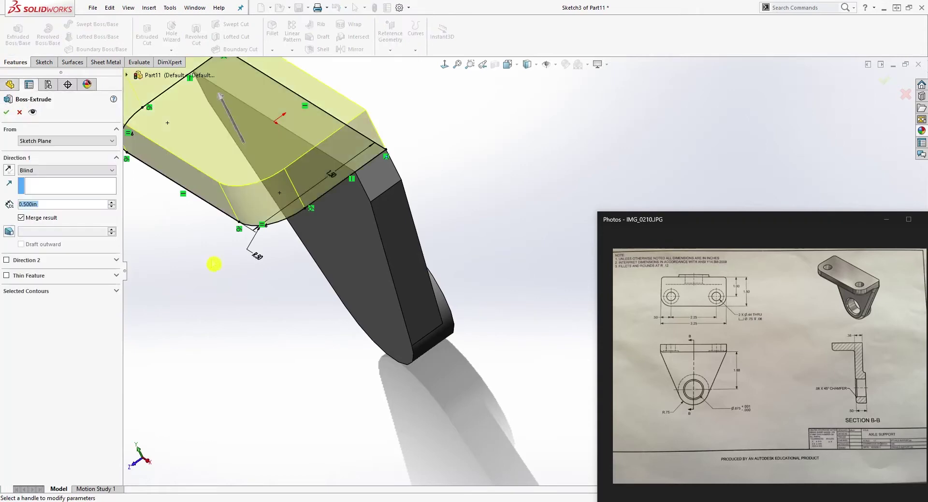
middle_click_drag(213, 264, 214, 239)
left_click(9, 170)
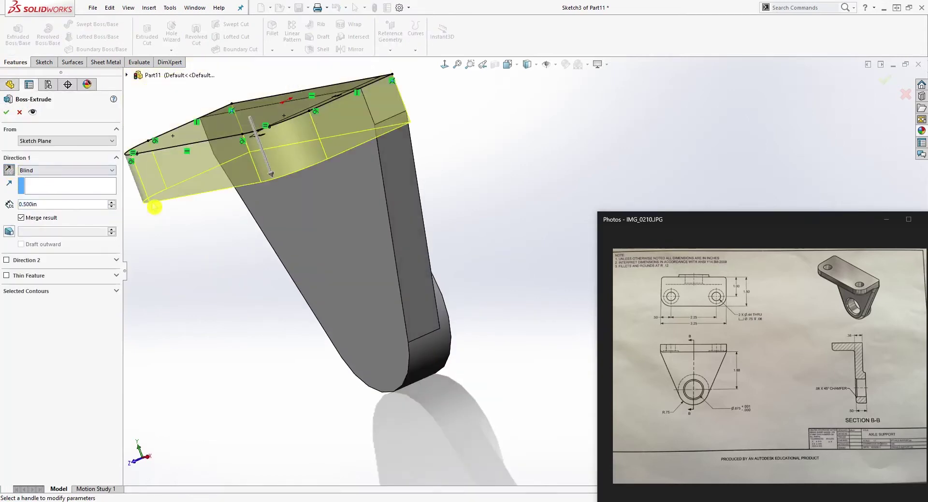
left_click(52, 205)
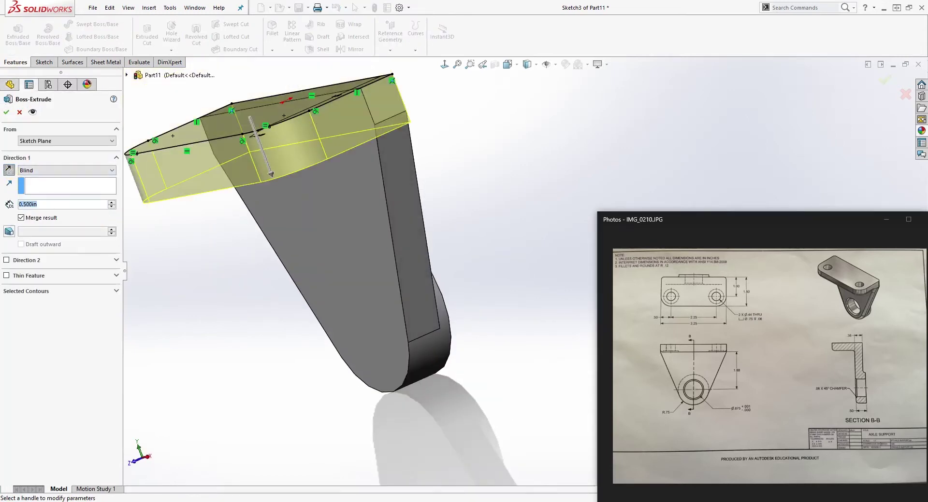
type(".38")
key("Return")
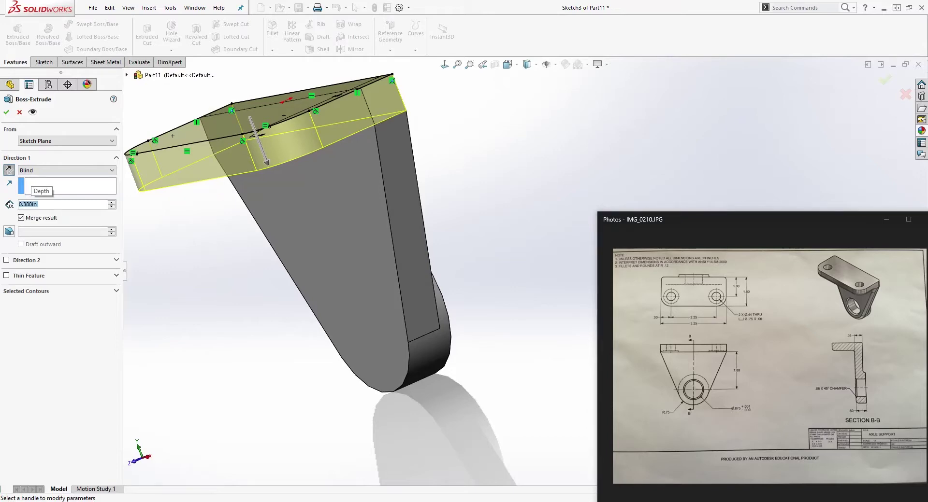
left_click(8, 114)
middle_click_drag(254, 179, 352, 400)
left_click(350, 398)
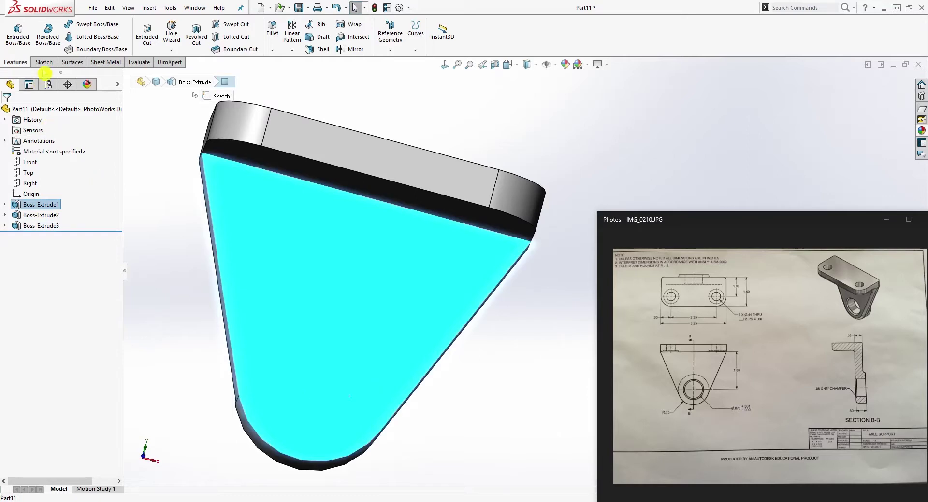
- Start a sketch on the front face, viewed normal, with a circle centred on the origin
left_click(44, 62)
left_click(13, 32)
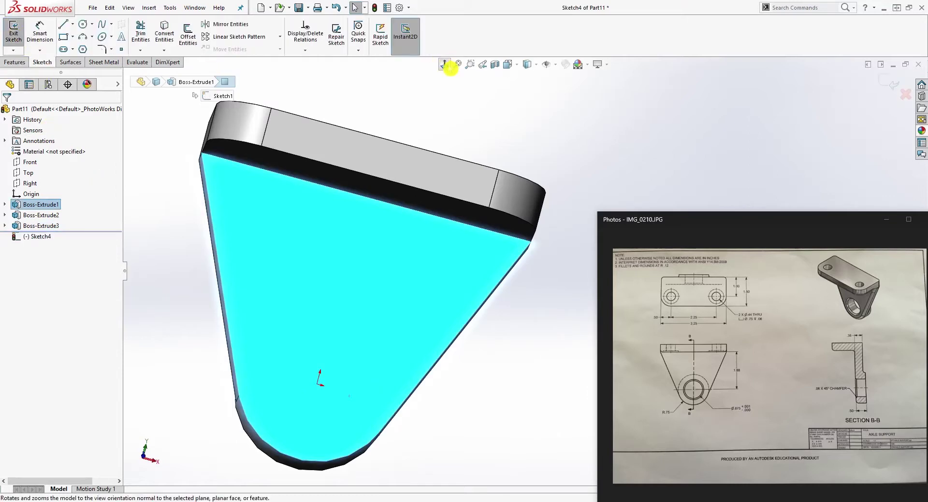
left_click(443, 64)
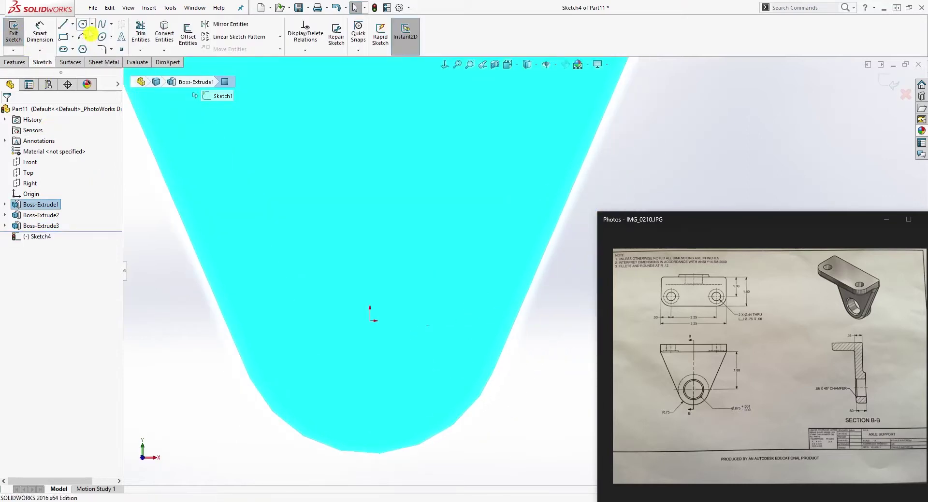
left_click(83, 24)
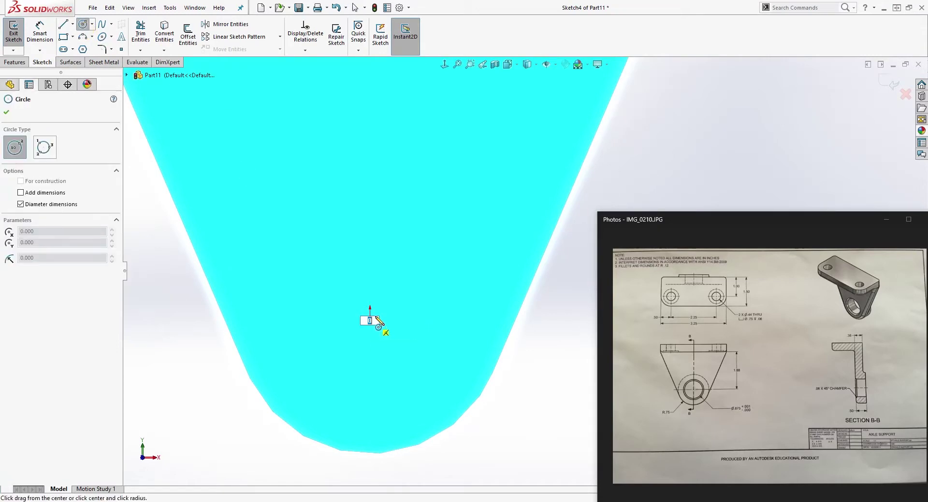
left_click(371, 322)
left_click(428, 278)
key("Escape")
- Dimension the circle's diameter to 0.875 in
right_click(427, 374)
left_click(427, 374)
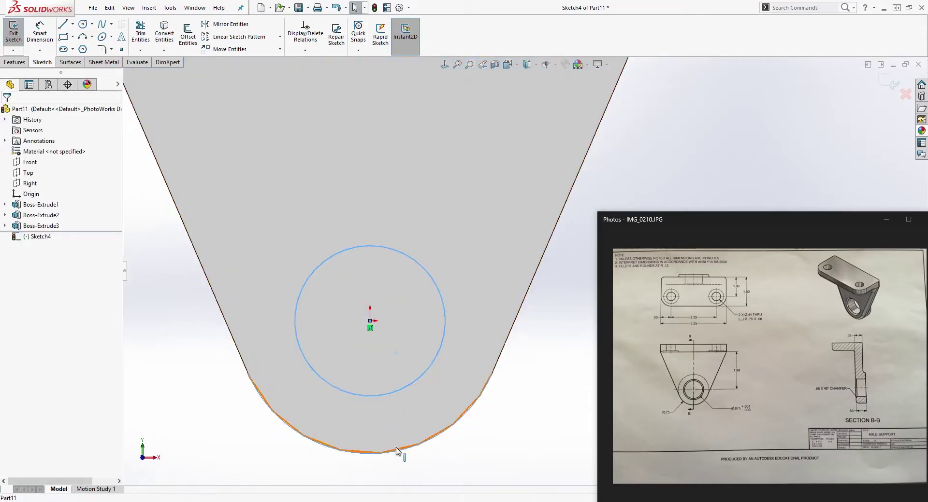
right_click_drag(397, 448, 395, 388)
left_click(397, 390)
left_click(530, 450)
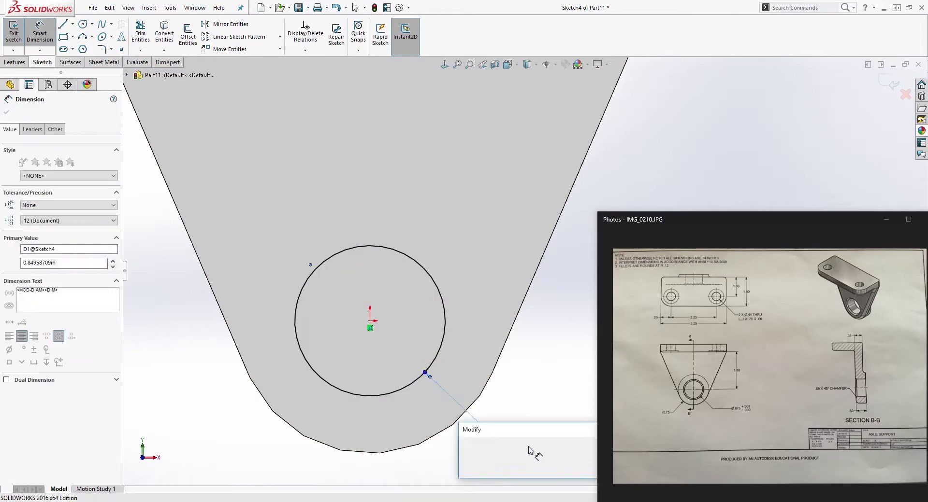
type(".875")
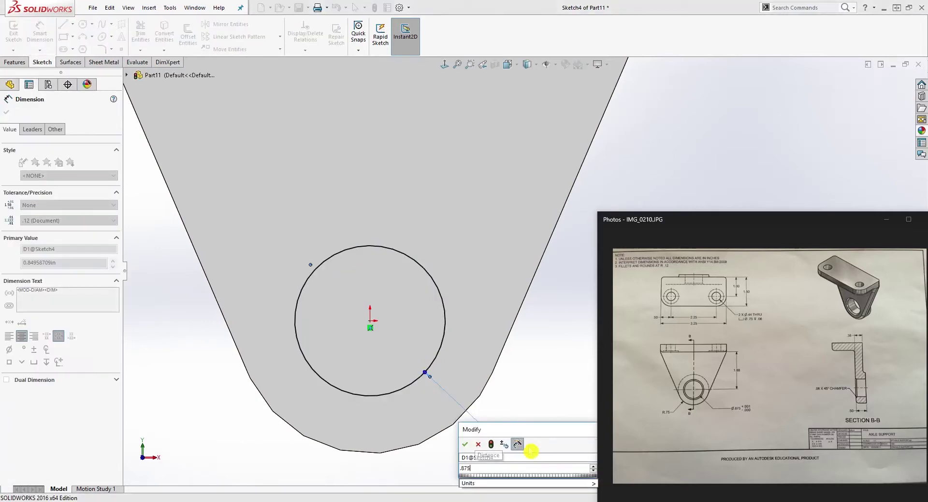
key("Return")
key("Escape")
scroll(349, 238, "up", 1)
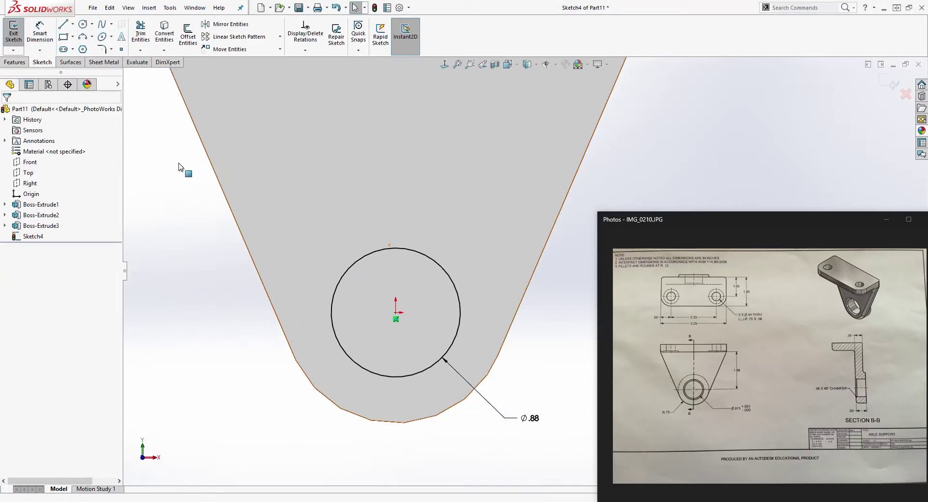
left_click(14, 62)
- Cut the Ø0.875 circle with an Up To Next extruded cut to bore the axle hole
left_click(147, 37)
left_click(70, 170)
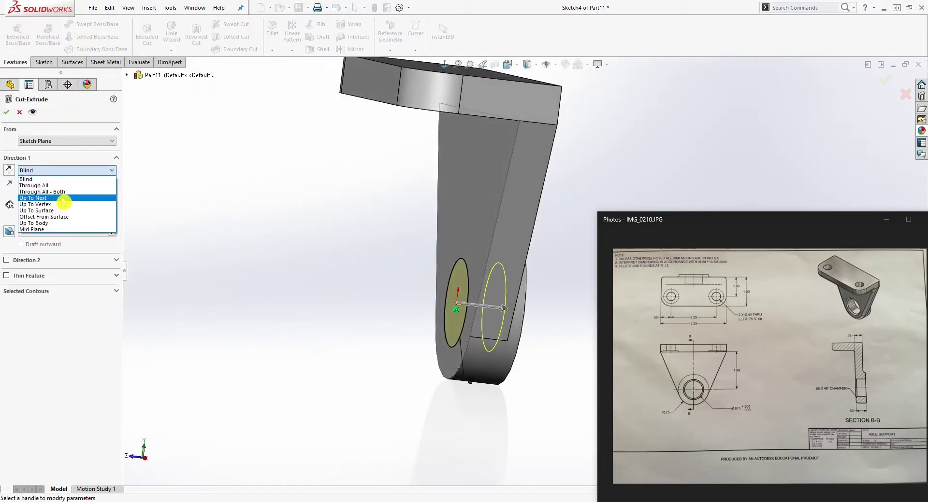
left_click(63, 198)
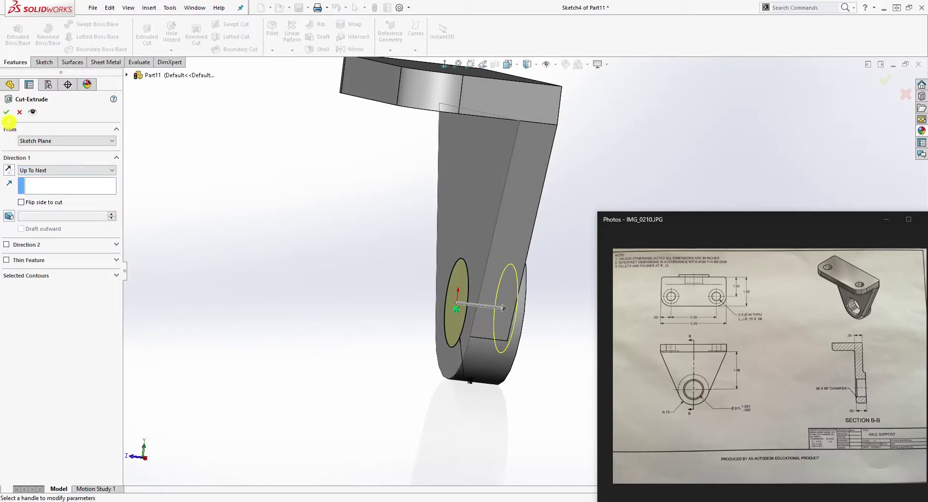
left_click(8, 117)
scroll(611, 138, "down", 2)
middle_click_drag(611, 139, 540, 239)
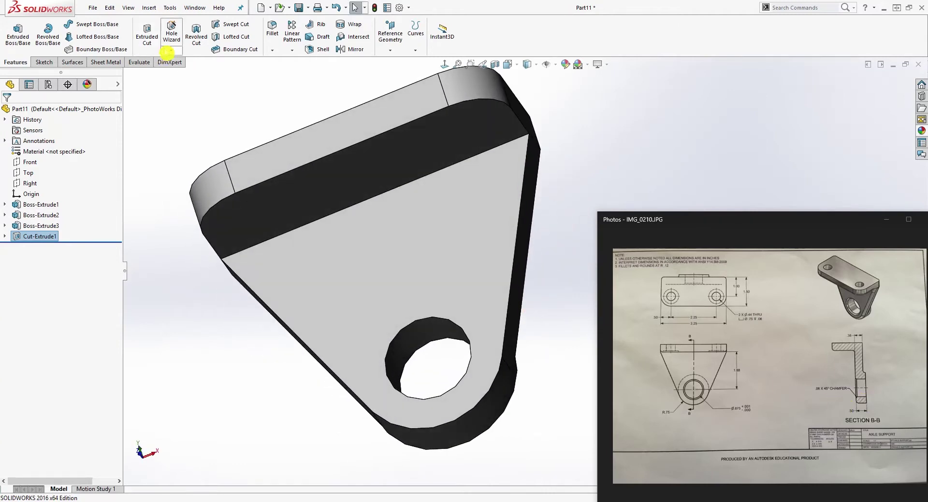
- Chamfer the axle hole's rim edge 0.06 in at 45°
left_click(271, 50)
left_click(284, 73)
left_click(417, 324)
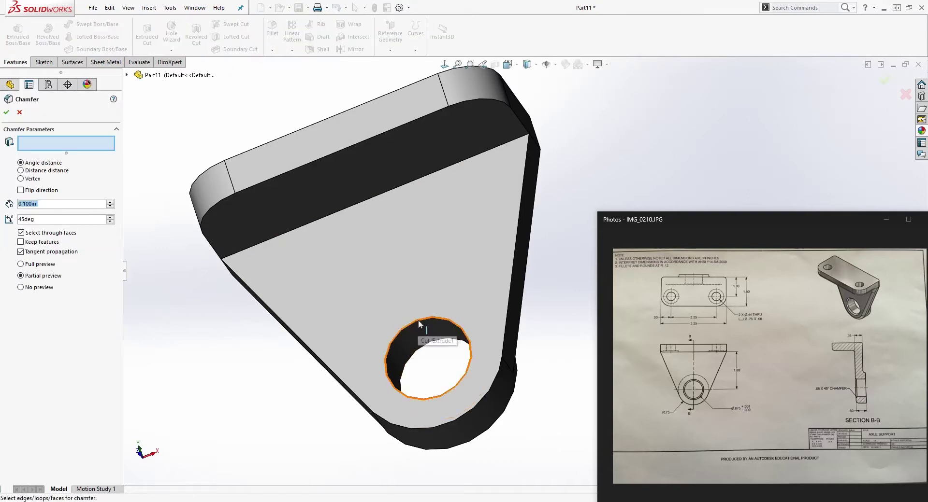
left_click(43, 209)
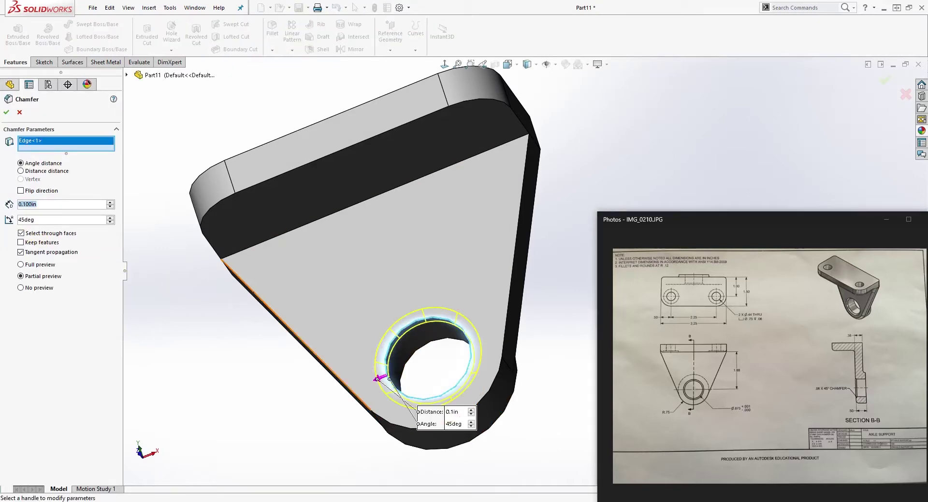
type(".06")
key("Return")
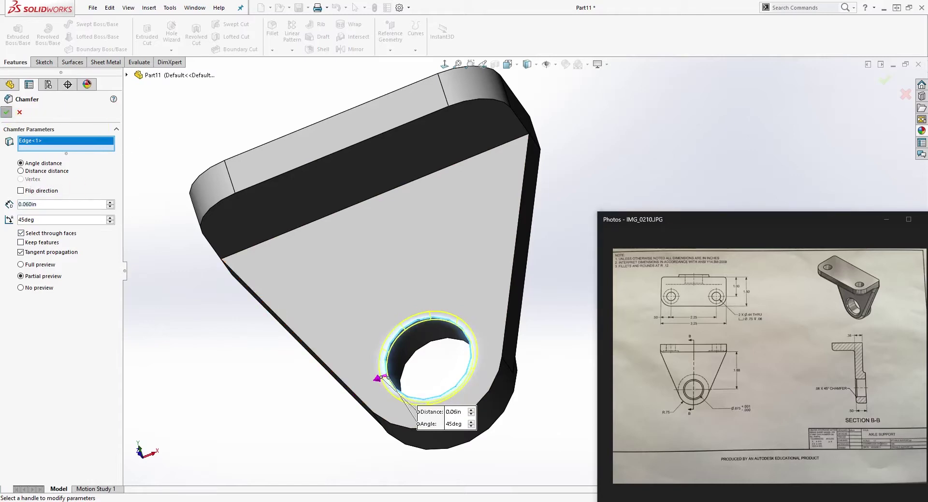
left_click(6, 112)
scroll(321, 256, "up", 1)
middle_click_drag(322, 256, 346, 157)
scroll(403, 116, "down", 1)
scroll(543, 306, "up", 2)
scroll(543, 306, "down", 3)
scroll(546, 310, "up", 4)
scroll(578, 324, "down", 2)
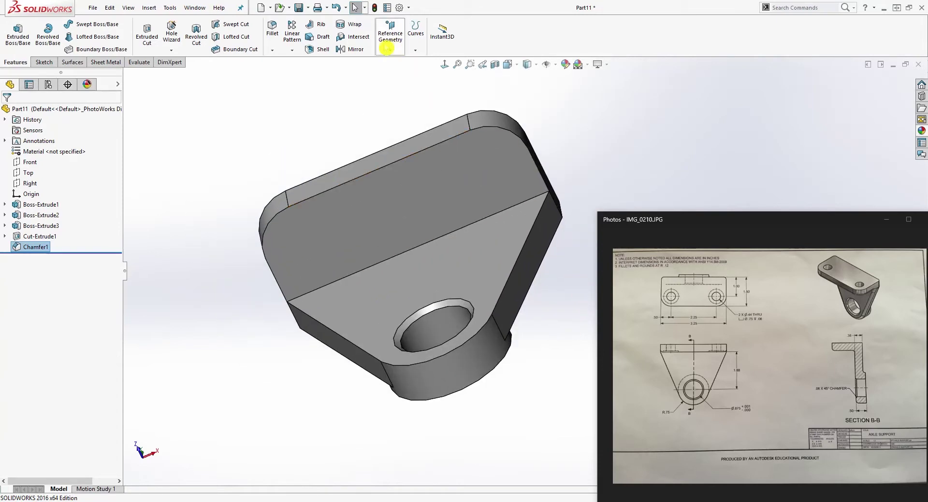
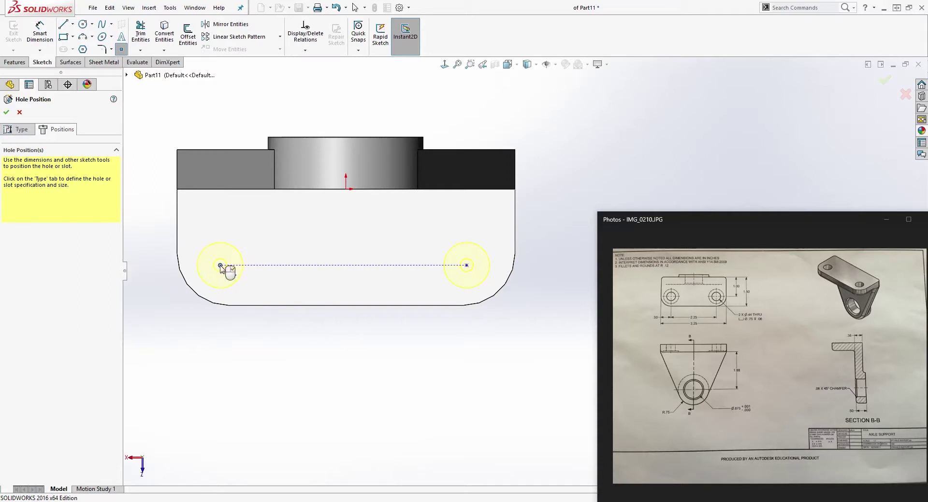
- Make the left hole point concentric with the flange's lower-left corner arc
key("Escape")
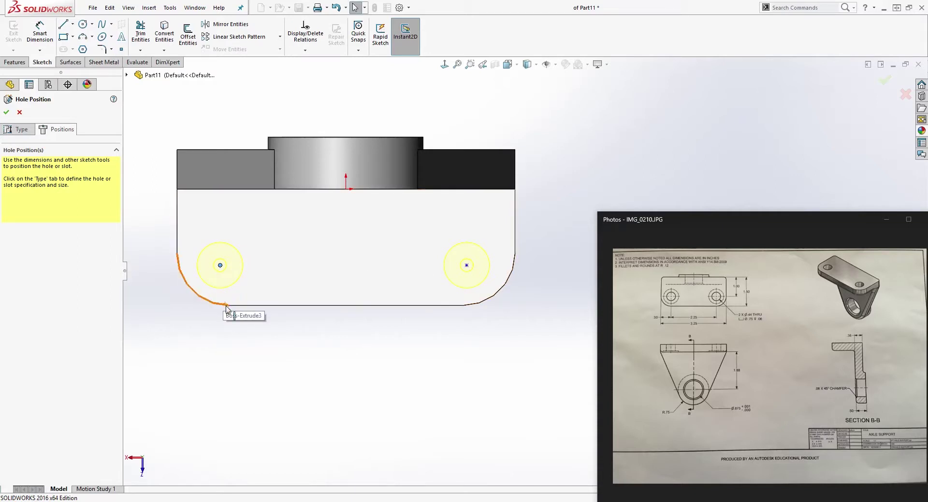
left_click(197, 307)
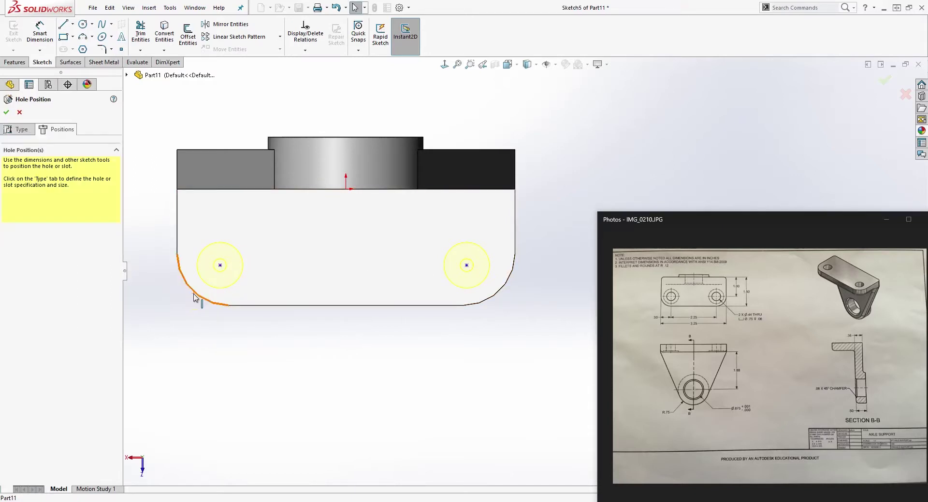
left_click(193, 295)
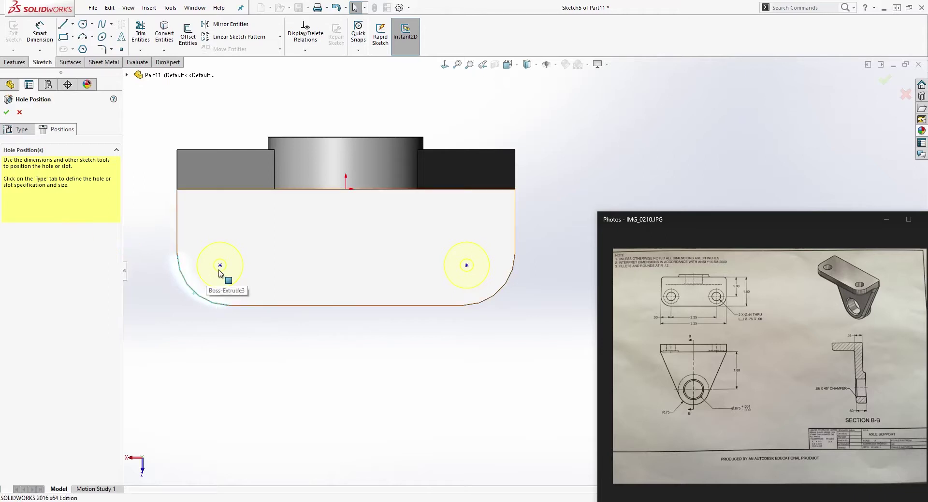
left_click(284, 388)
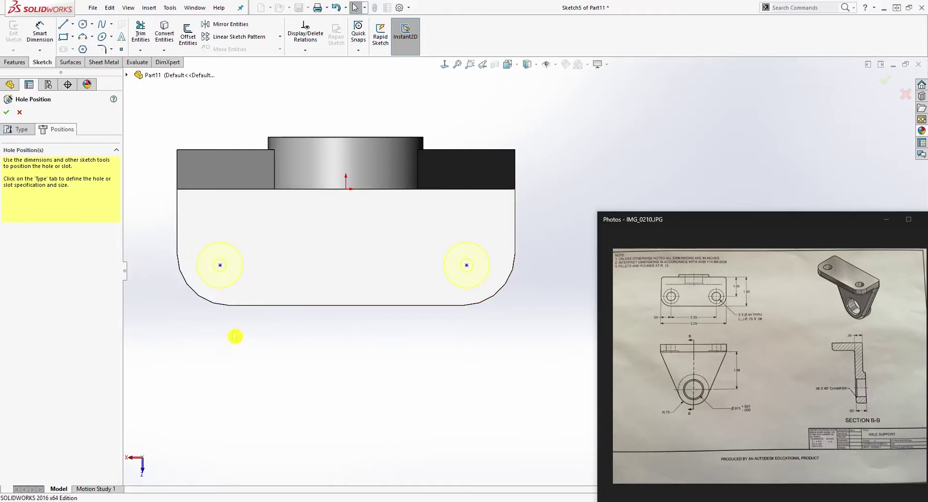
left_click(220, 265)
left_click(191, 293)
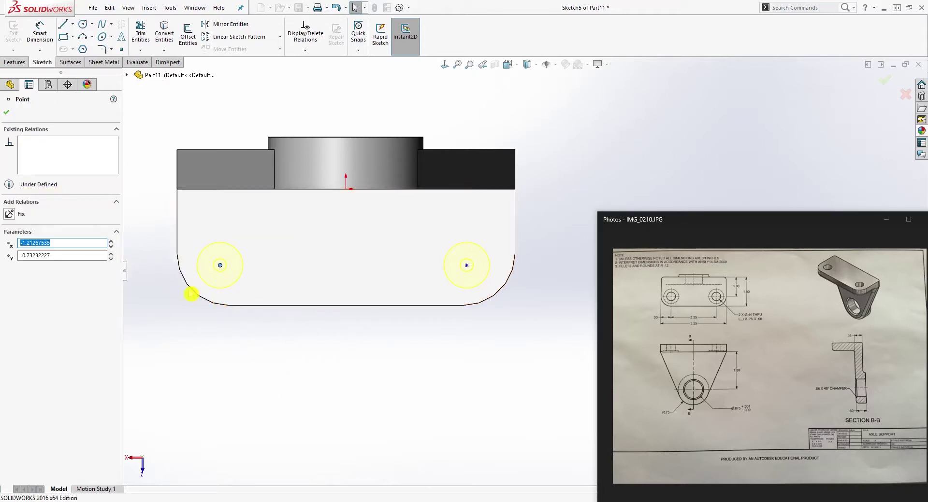
left_click(148, 277)
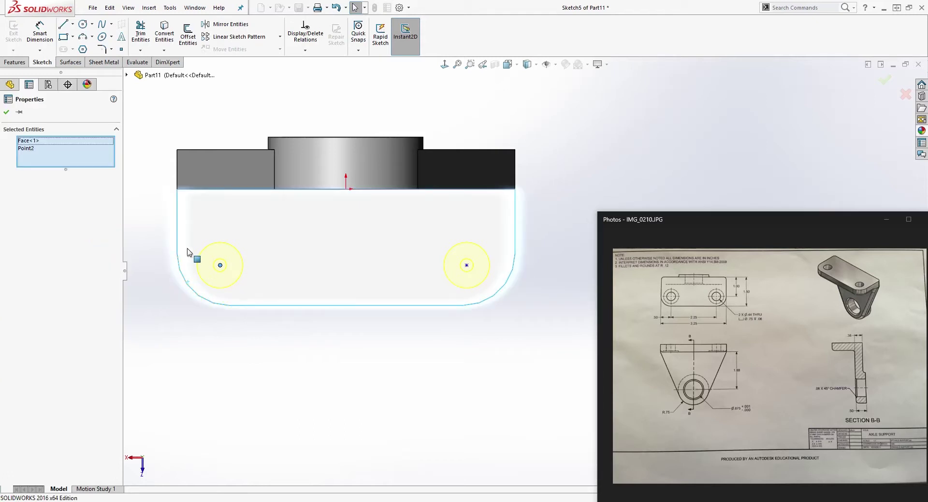
key("Escape")
left_click(187, 296)
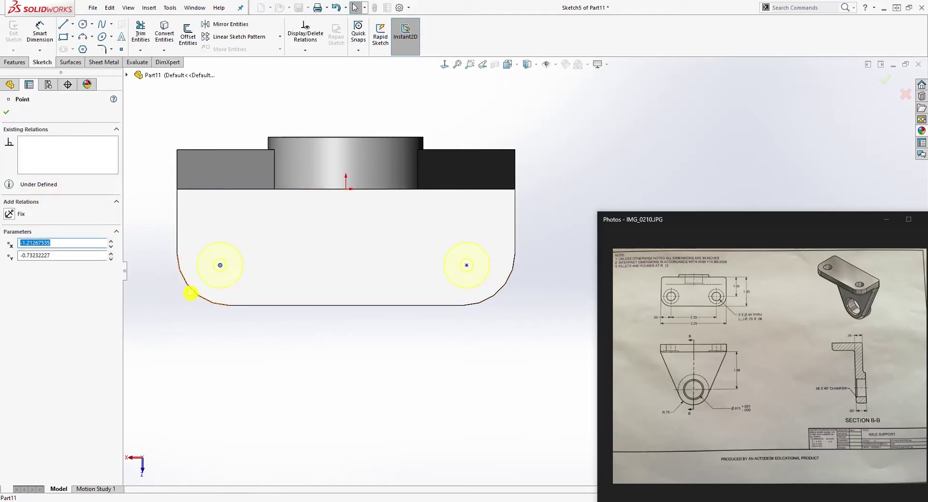
left_click(188, 292)
left_click(167, 286, "ctrl")
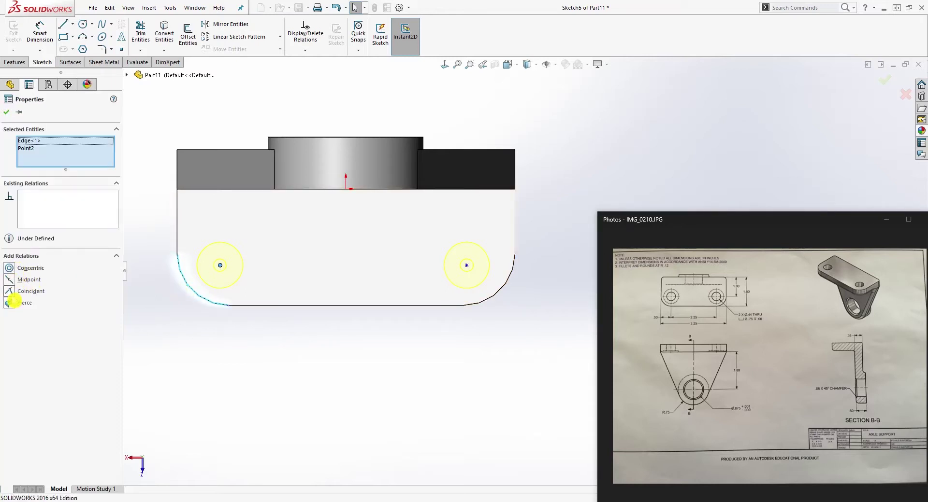
left_click(10, 270)
key("Escape")
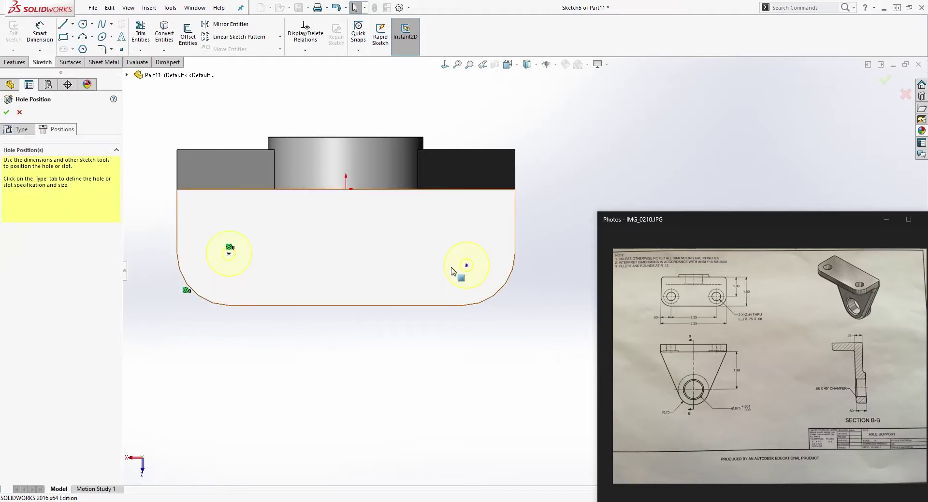
- Make the right hole point concentric with the lower-right corner arc, then return to hole Type settings
left_click(466, 265)
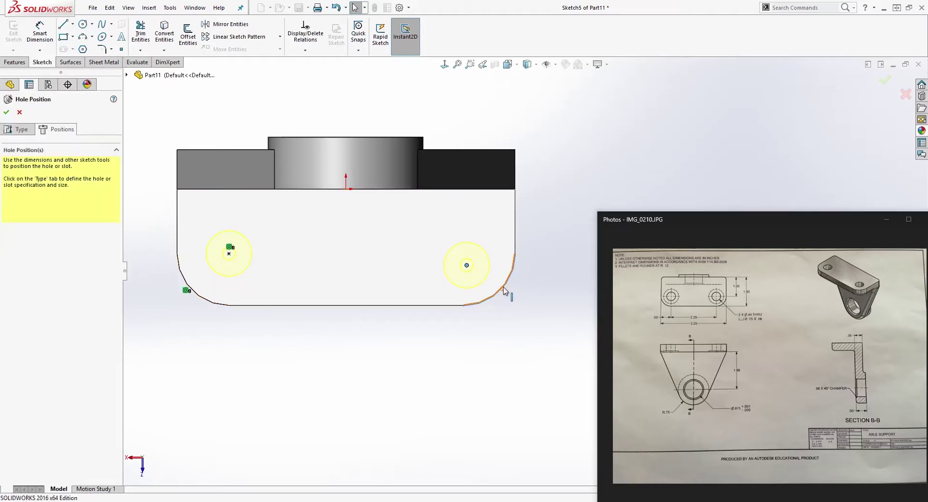
left_click(503, 291, "ctrl")
left_click(11, 268)
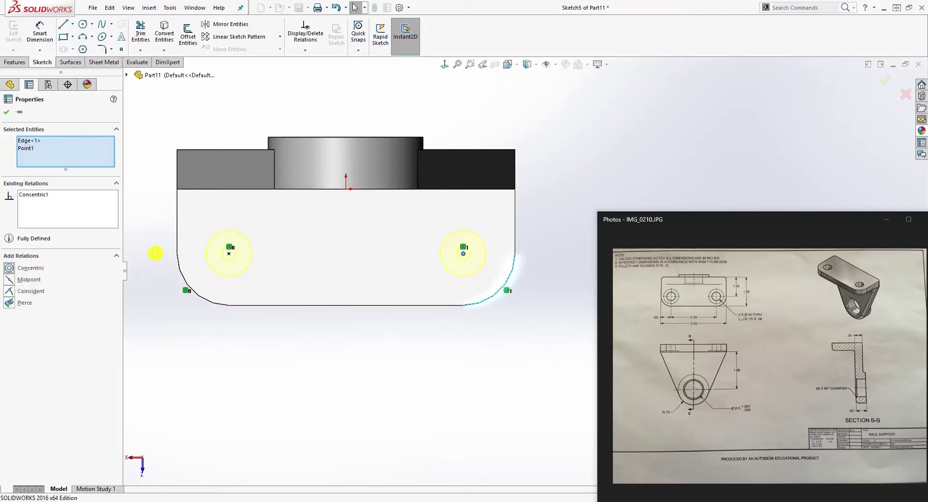
left_click(9, 113)
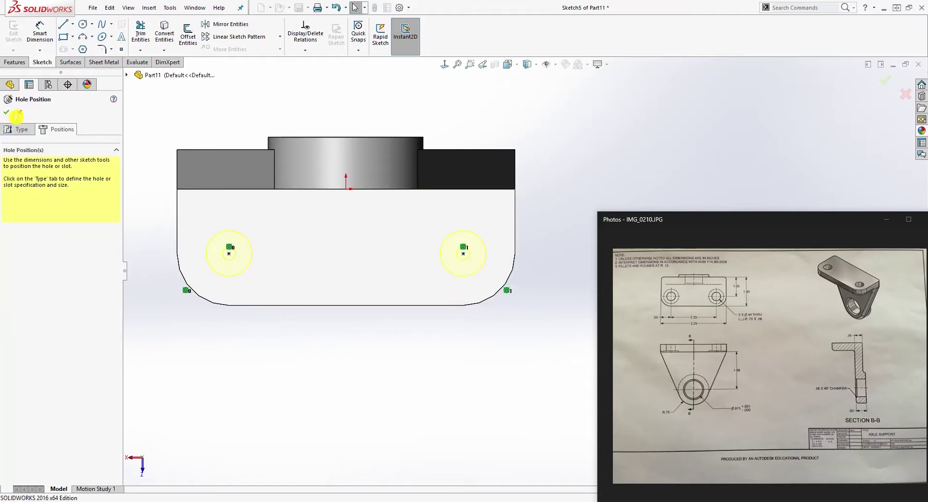
left_click(19, 130)
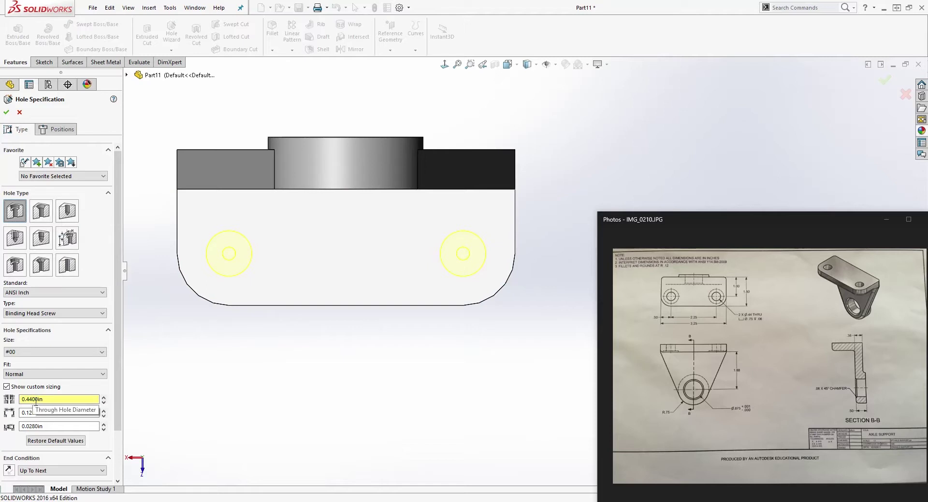
- Set the counterbore to 0.75 in diameter and 0.06 in depth, and cut both holes
left_click(13, 426)
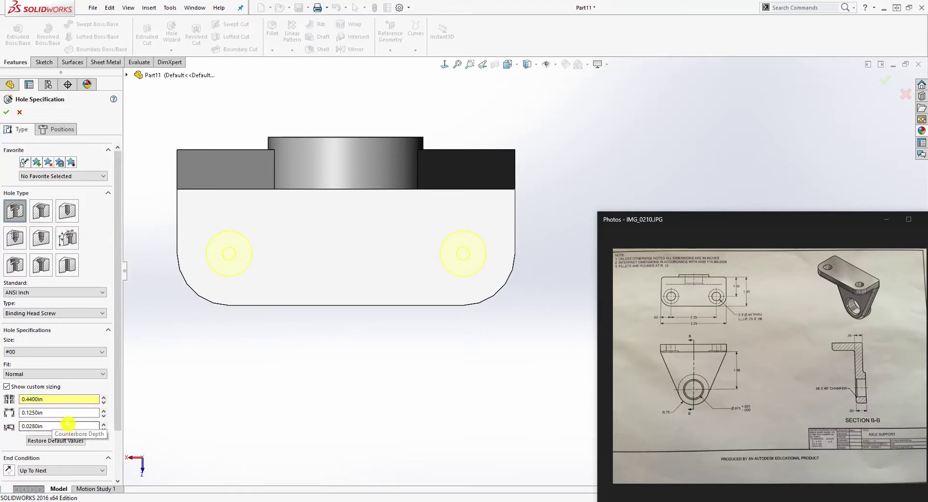
left_click(56, 414)
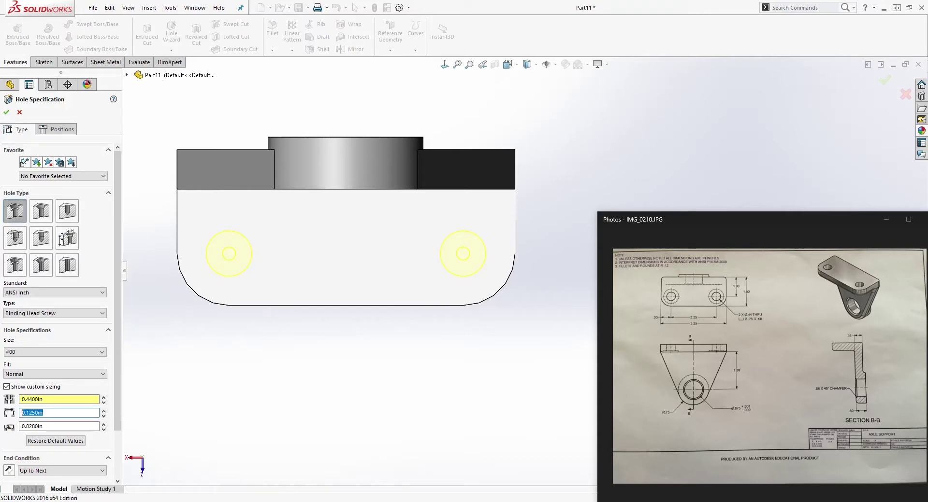
type(".75")
key("Return")
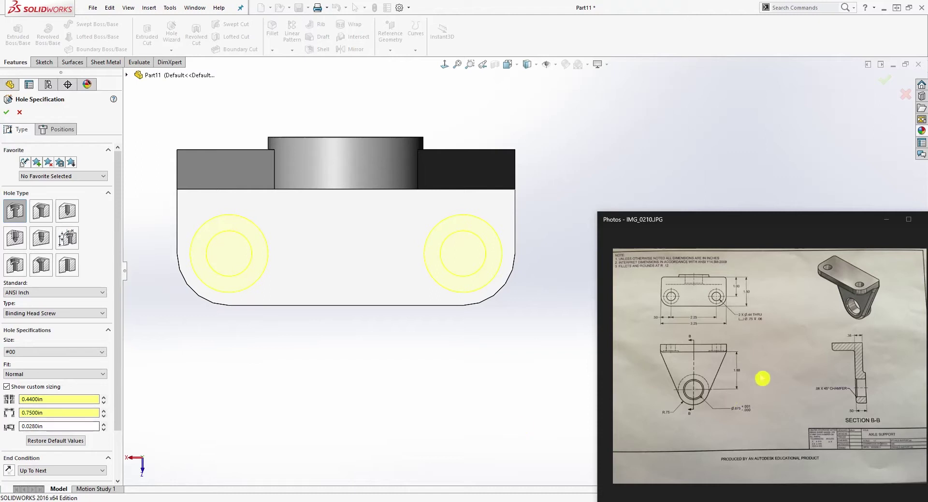
left_click(56, 427)
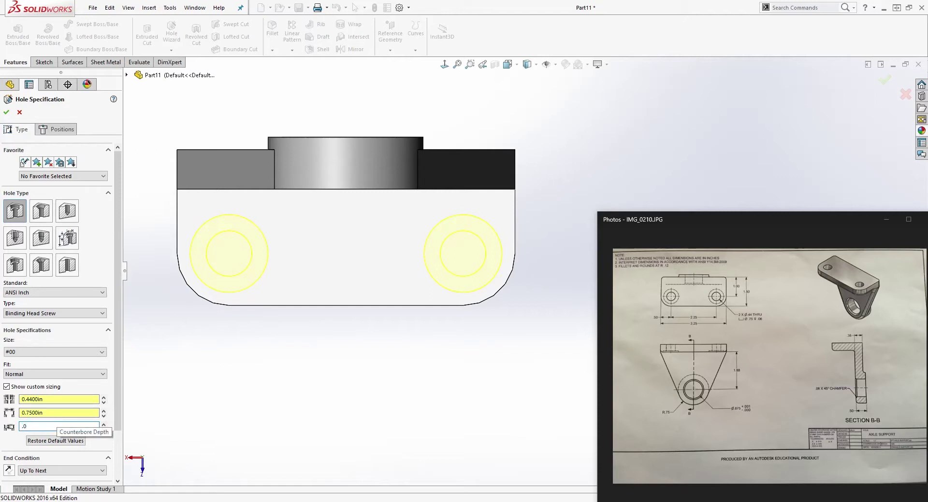
type(".06")
key("Return")
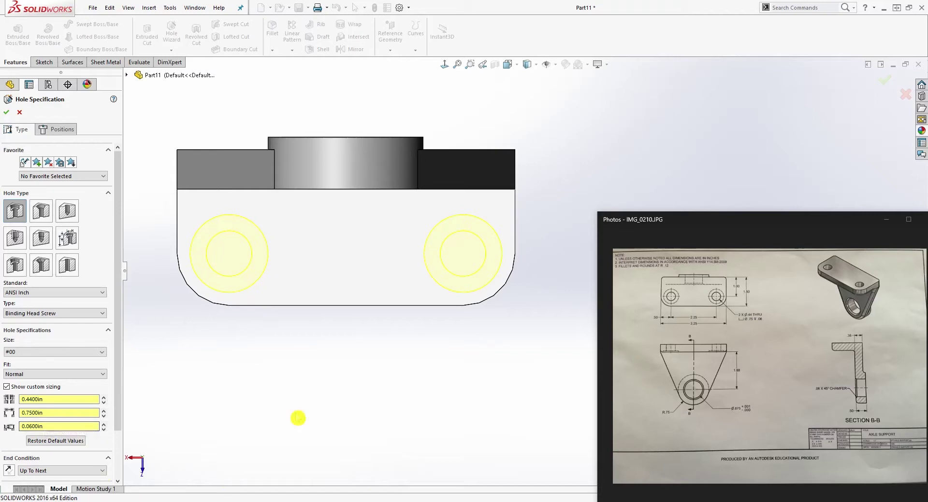
middle_click_drag(163, 433, 310, 260)
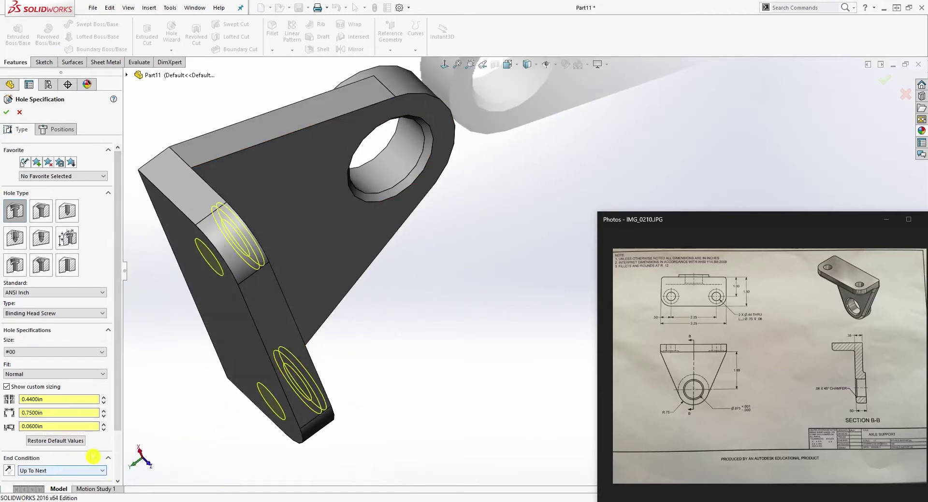
scroll(116, 452, "down", 2)
scroll(116, 452, "down", 1)
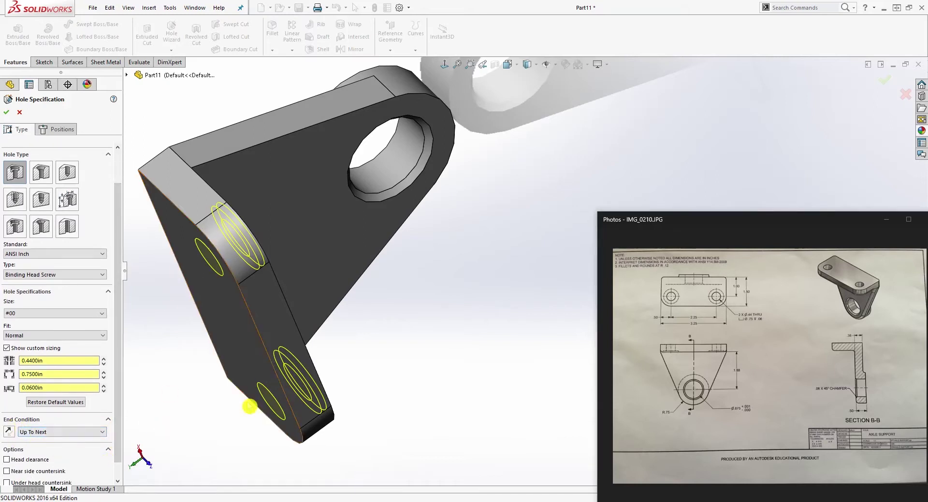
left_click(8, 117)
middle_click_drag(156, 149, 414, 240)
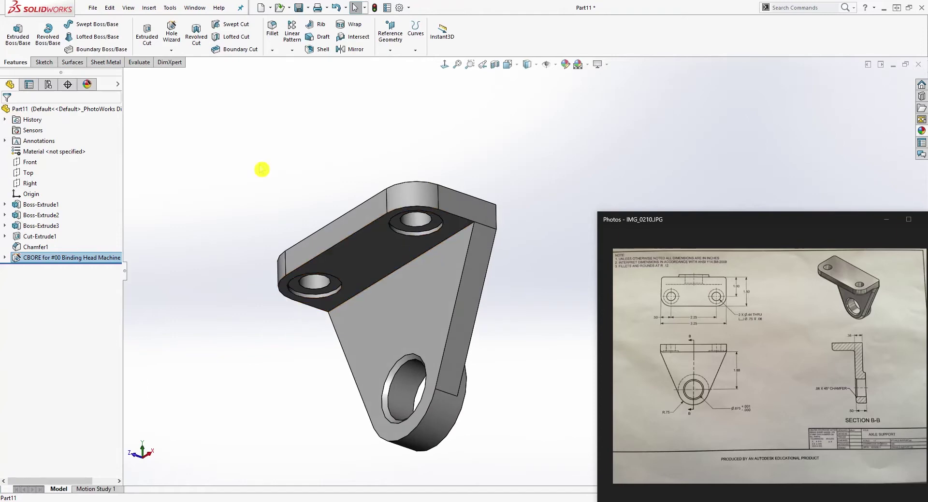
- Start a 0.12 in fillet and select the slanted gusset edges and plate-to-web edge
left_click(272, 30)
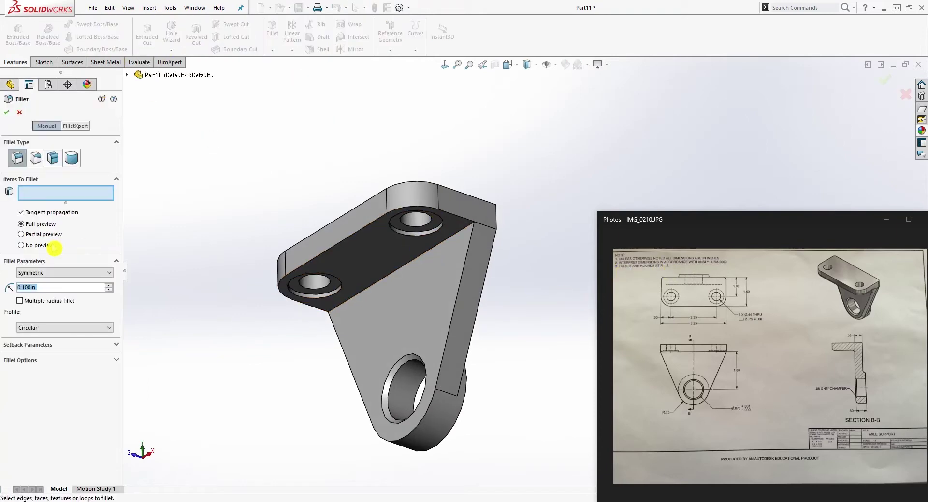
type(".1")
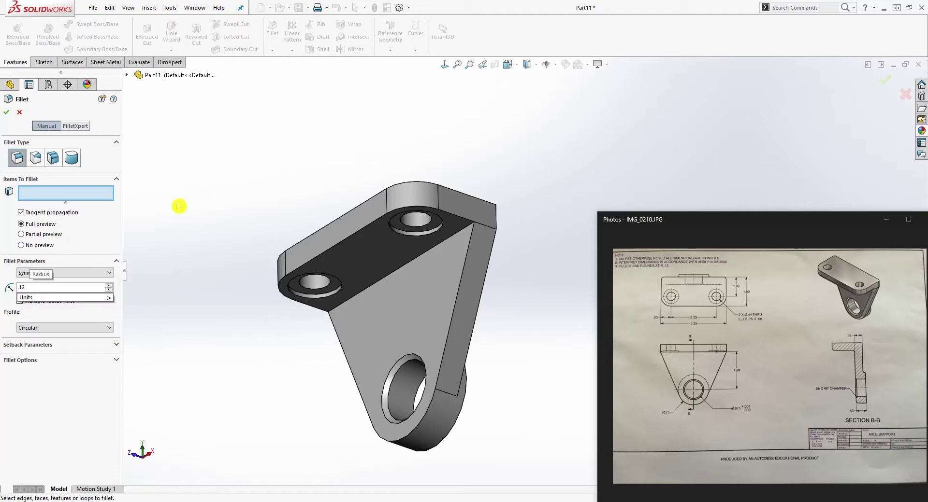
type("2")
left_click(179, 206)
left_click(463, 284)
middle_click_drag(463, 284, 429, 296)
left_click(461, 285)
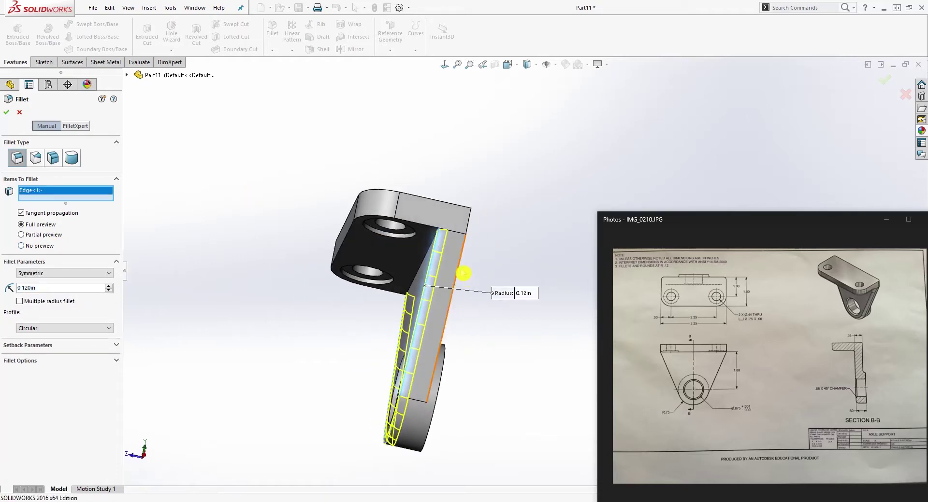
middle_click_drag(463, 269, 327, 227)
left_click(398, 274)
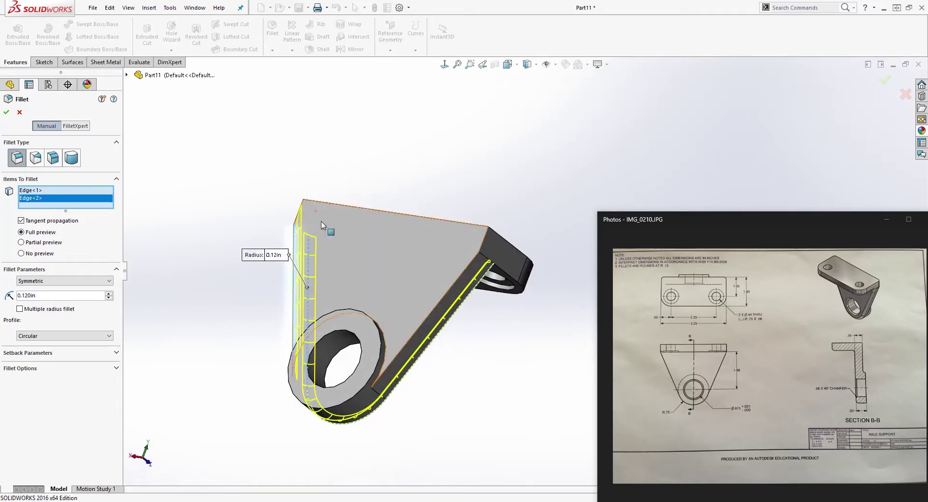
left_click(459, 278)
middle_click_drag(458, 277, 456, 300)
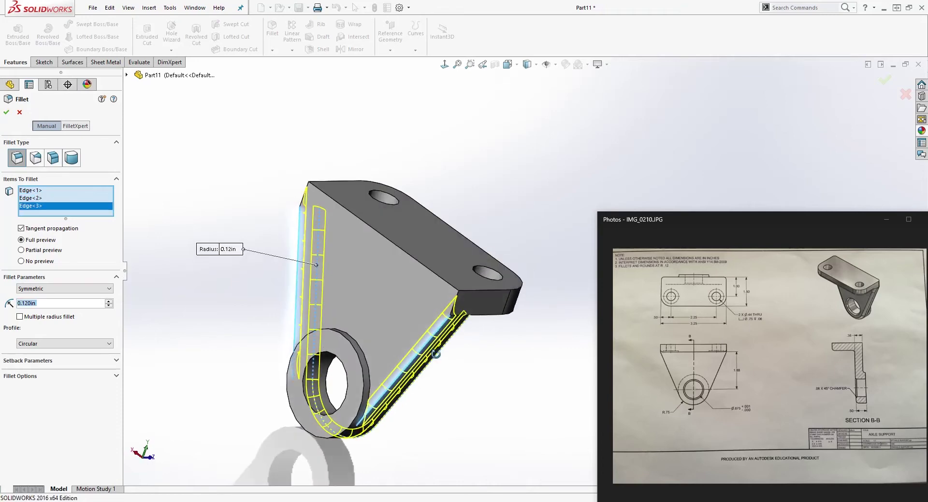
left_click(456, 300)
- Add the remaining web and boss edges and accept the six-edge fillet
middle_click_drag(456, 300, 497, 327)
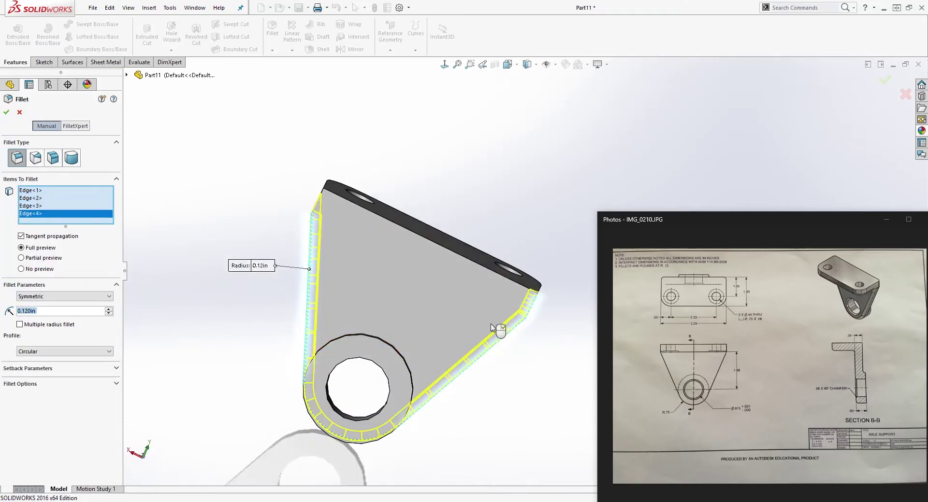
left_click(321, 199)
middle_click_drag(320, 198, 428, 256)
scroll(428, 256, "up", 2)
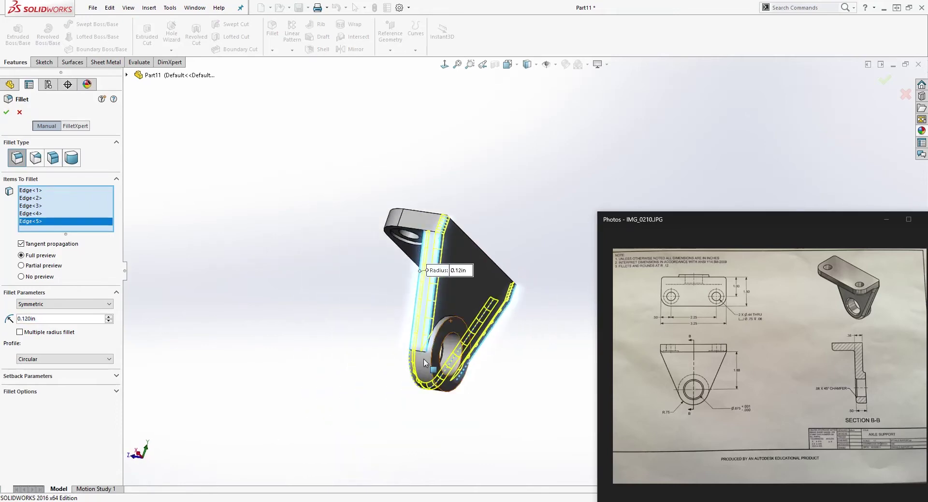
scroll(427, 323, "down", 5)
left_click(485, 269)
middle_click_drag(485, 268, 448, 328)
scroll(414, 253, "down", 5)
scroll(414, 379, "up", 3)
middle_click_drag(414, 379, 140, 236)
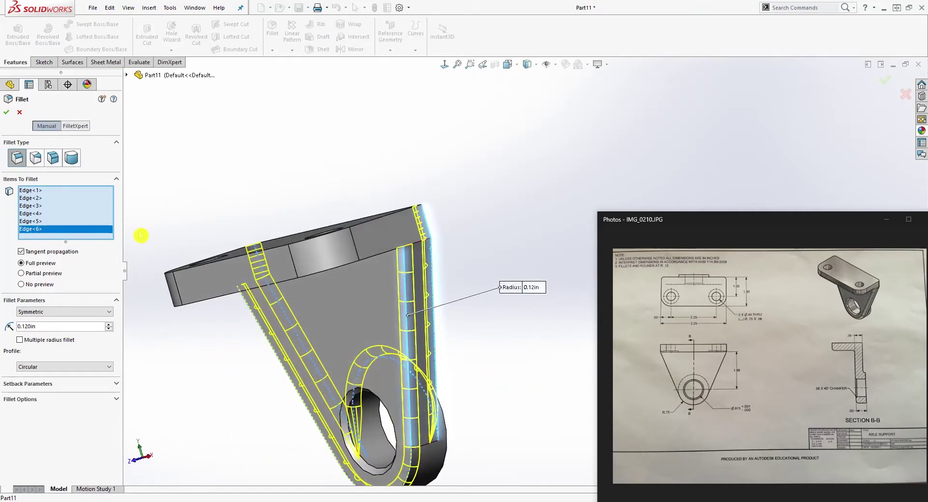
left_click(9, 118)
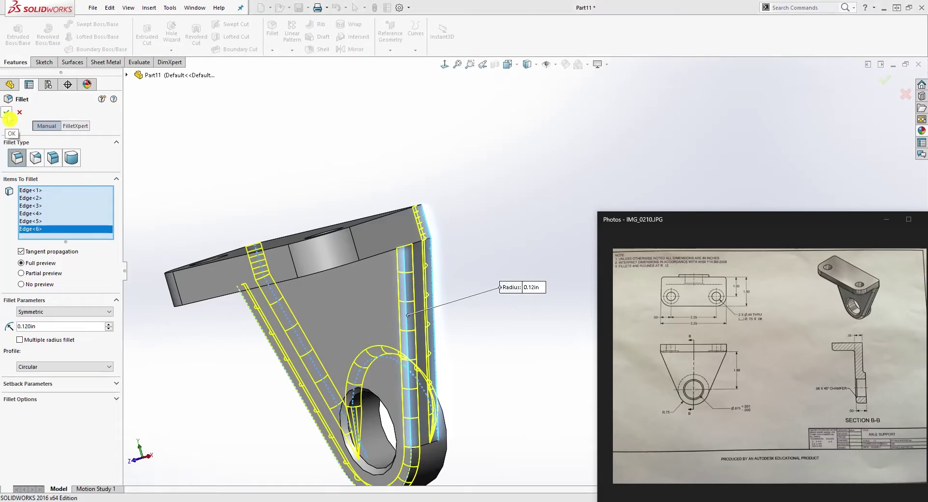
middle_click_drag(321, 253, 329, 226)
scroll(329, 258, "up", 2)
scroll(329, 259, "down", 1)
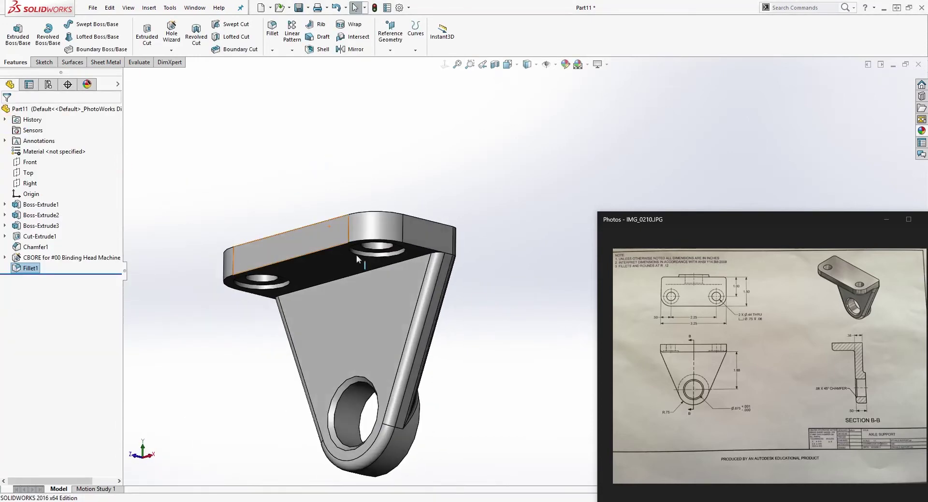
- Fillet the plate's lower front edge and the second plate-to-web edge at 0.120 in as Fillet2
scroll(461, 270, "down", 4)
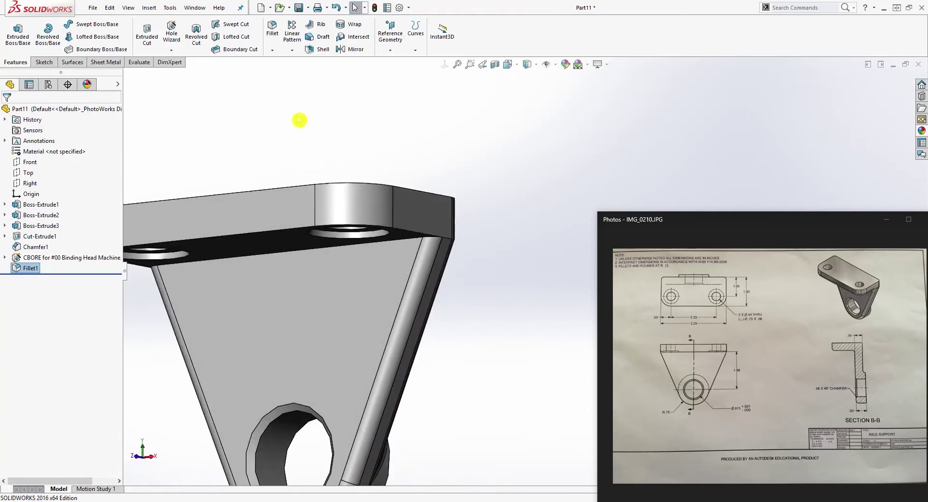
left_click(272, 28)
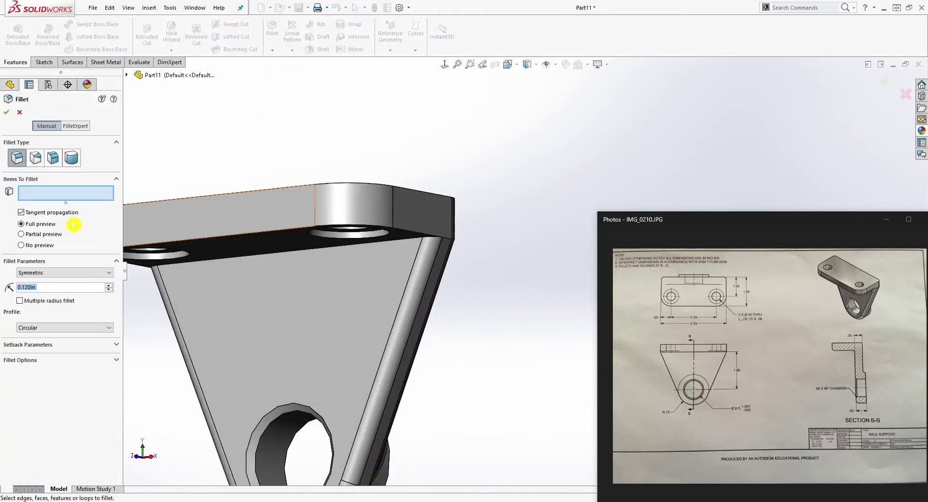
left_click(284, 252)
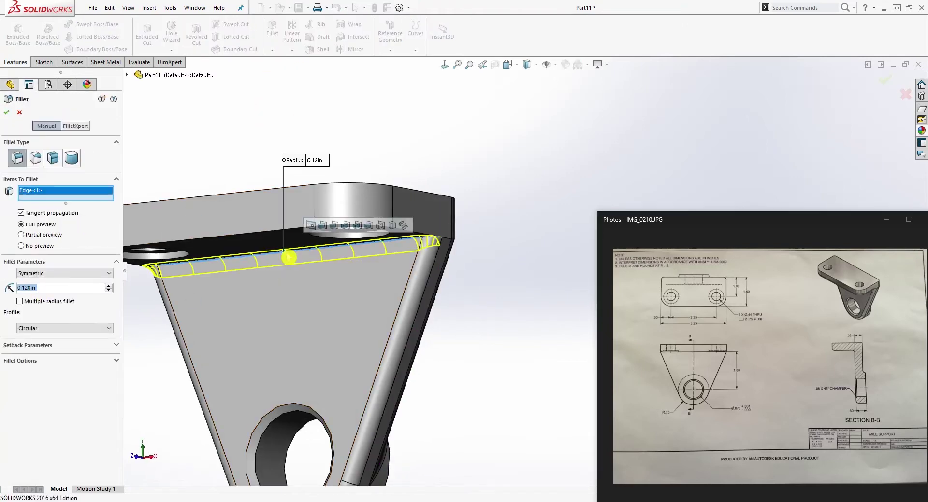
middle_click_drag(455, 259, 372, 237)
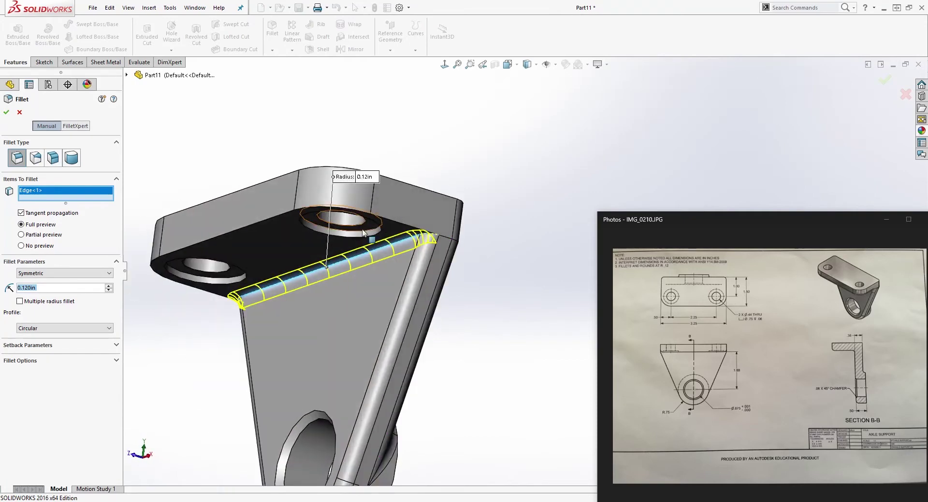
left_click(256, 222)
middle_click_drag(257, 222, 455, 230)
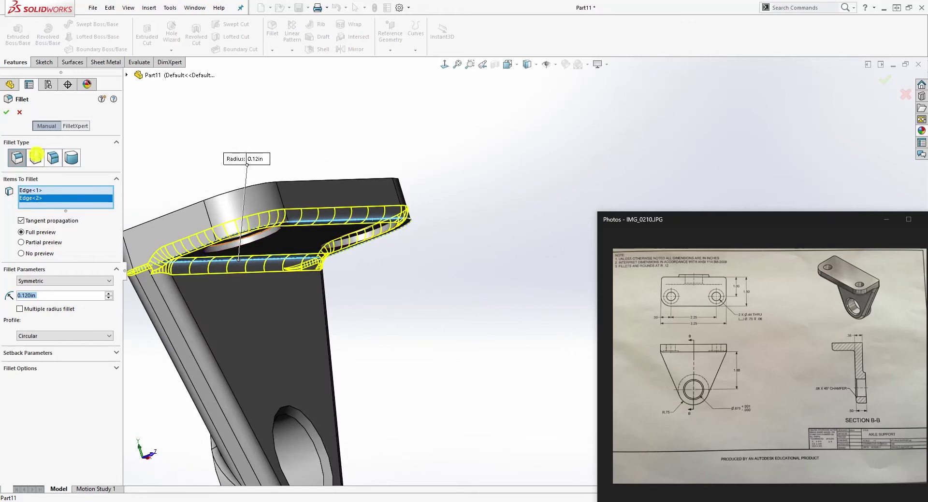
left_click(7, 112)
scroll(415, 335, "up", 3)
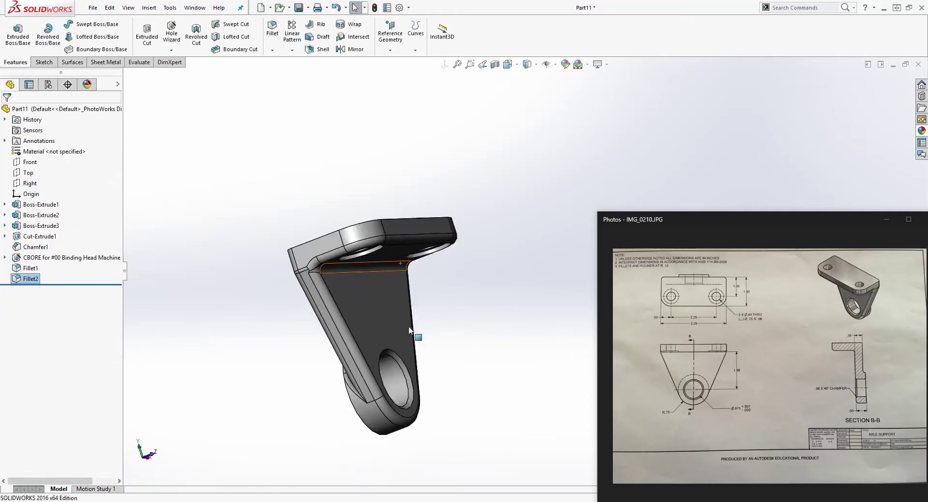
scroll(414, 335, "down", 3)
middle_click_drag(415, 335, 363, 334)
scroll(511, 286, "up", 4)
middle_click_drag(511, 285, 483, 224)
scroll(559, 263, "down", 3)
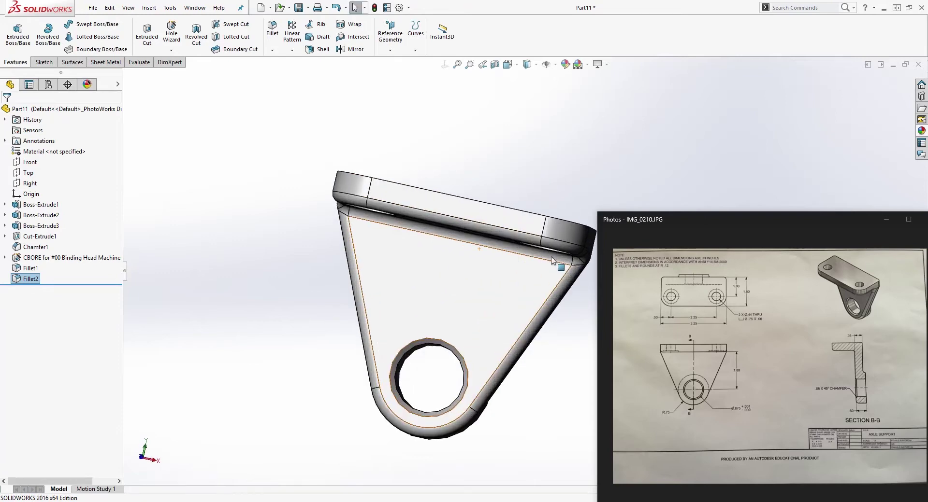
scroll(565, 333, "down", 3)
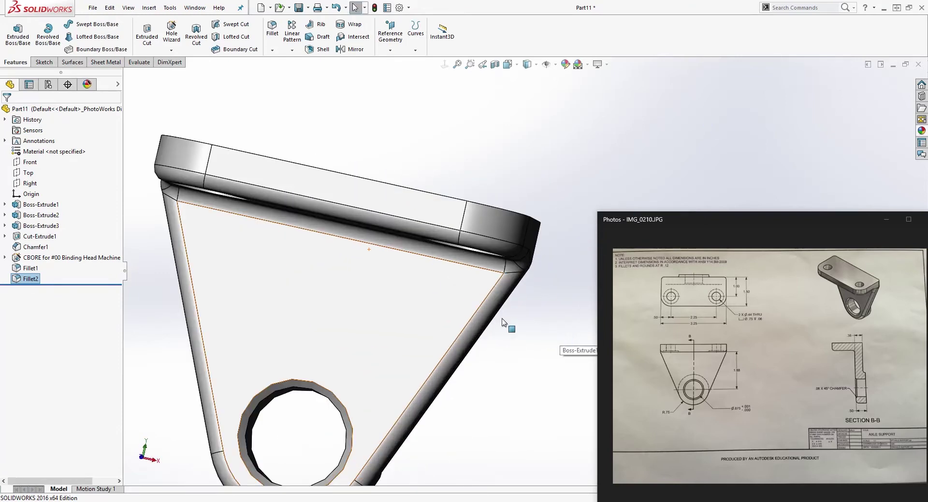
left_click(569, 397)
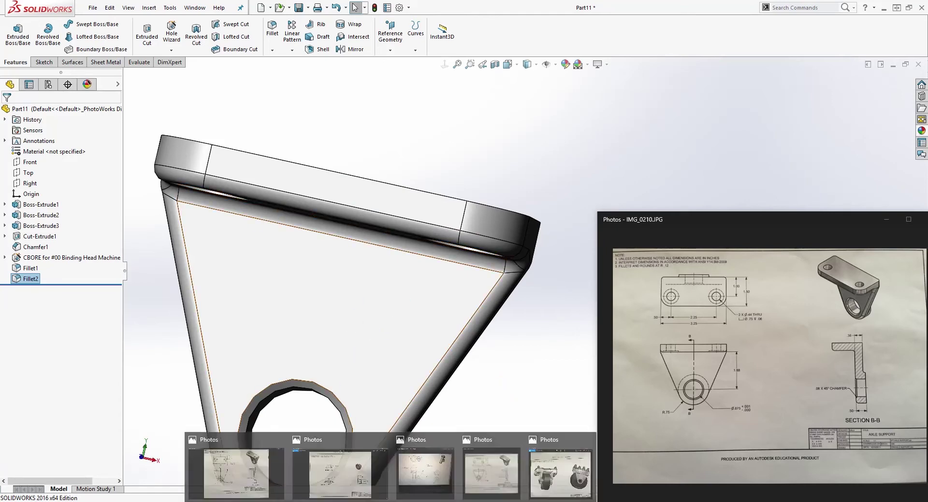
left_click(557, 478)
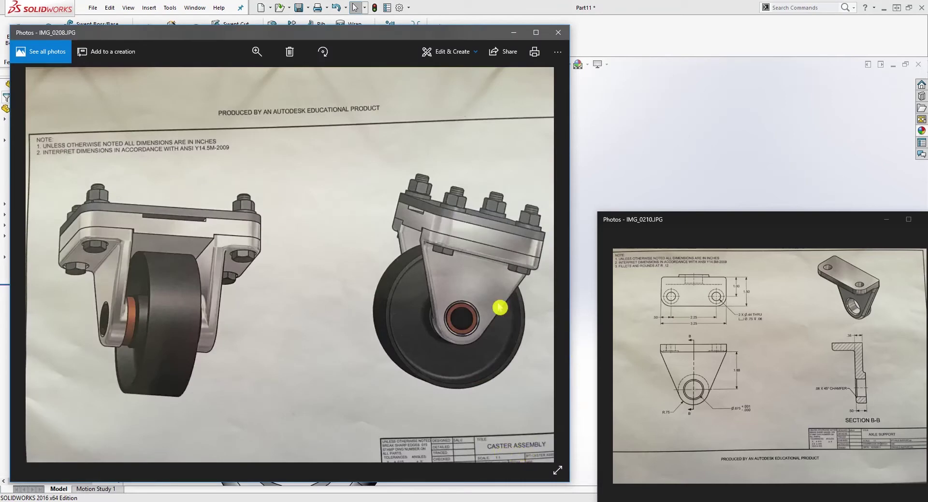
left_click(513, 32)
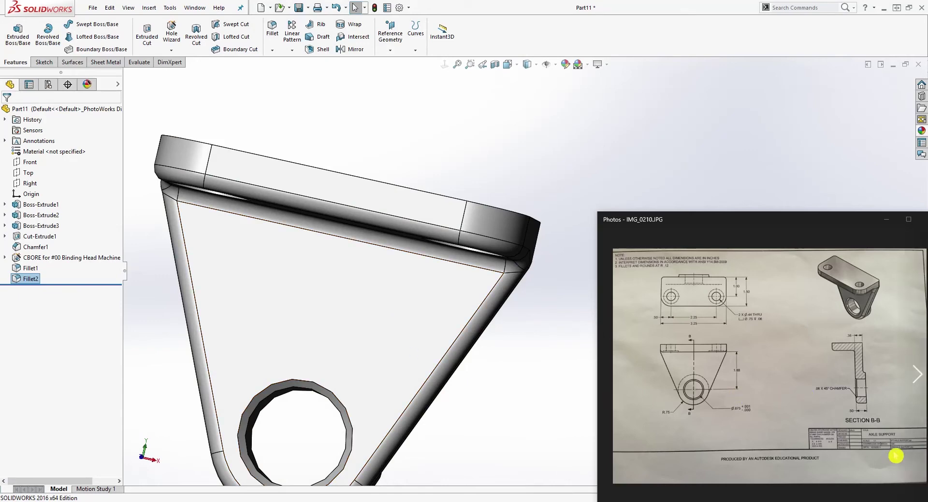
scroll(380, 345, "up", 1)
scroll(392, 372, "down", 1)
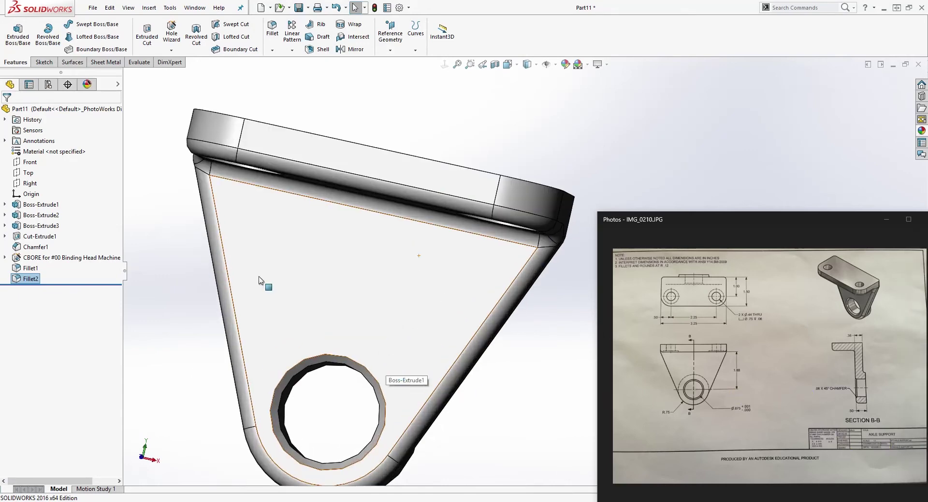
middle_click_drag(395, 182, 440, 272)
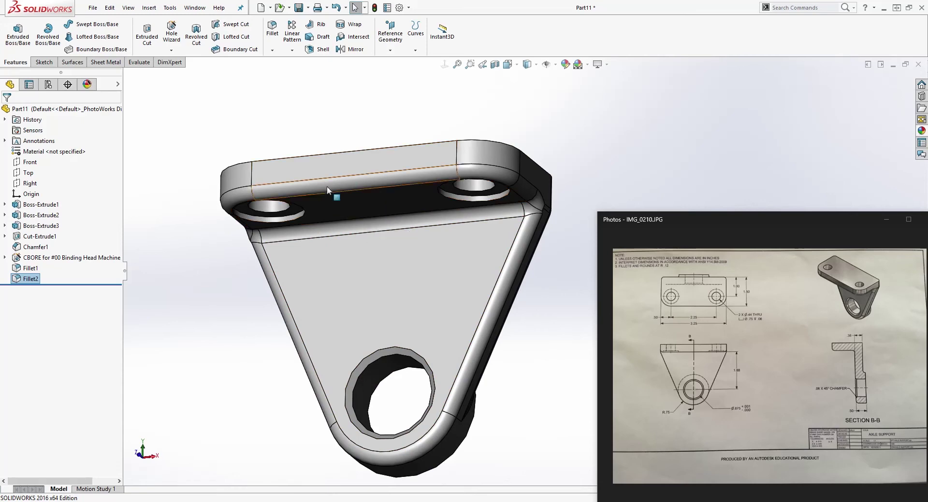
middle_click_drag(305, 193, 355, 228)
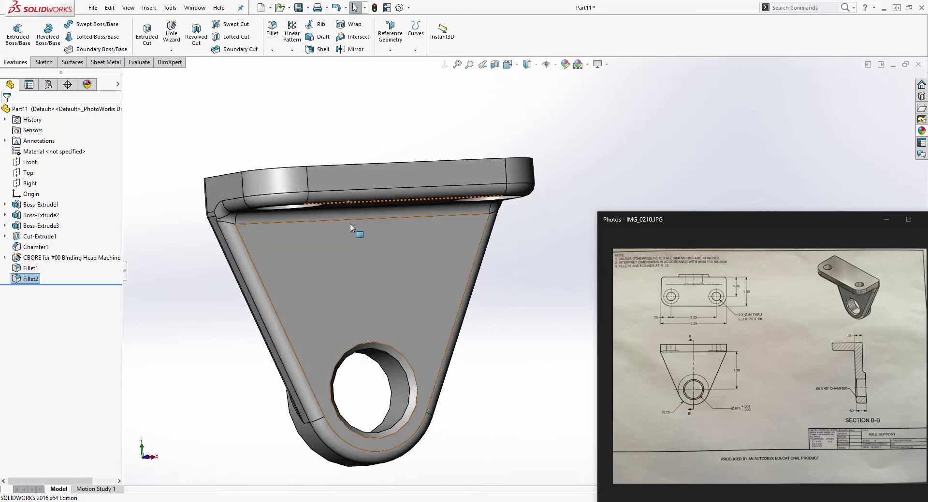